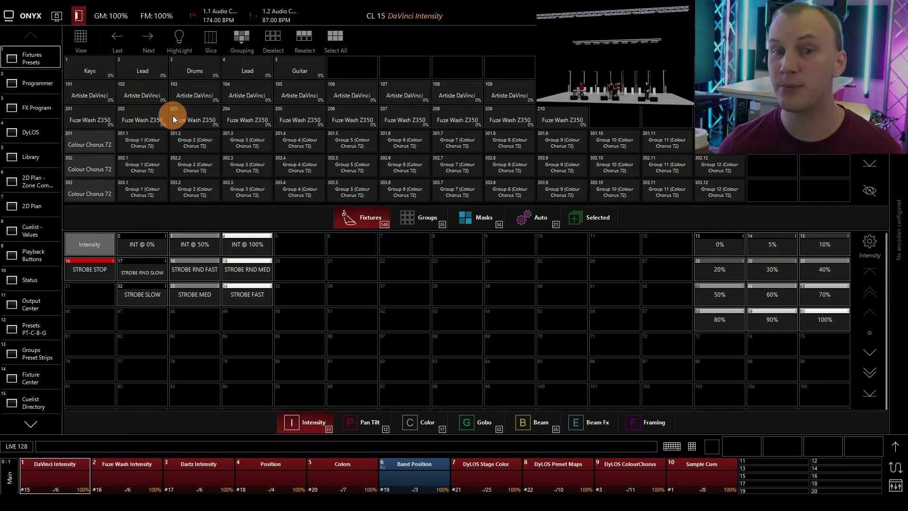
Select the Fuze Wash Z350 group and set its intensity to full.
left_click_drag(87, 108, 313, 122)
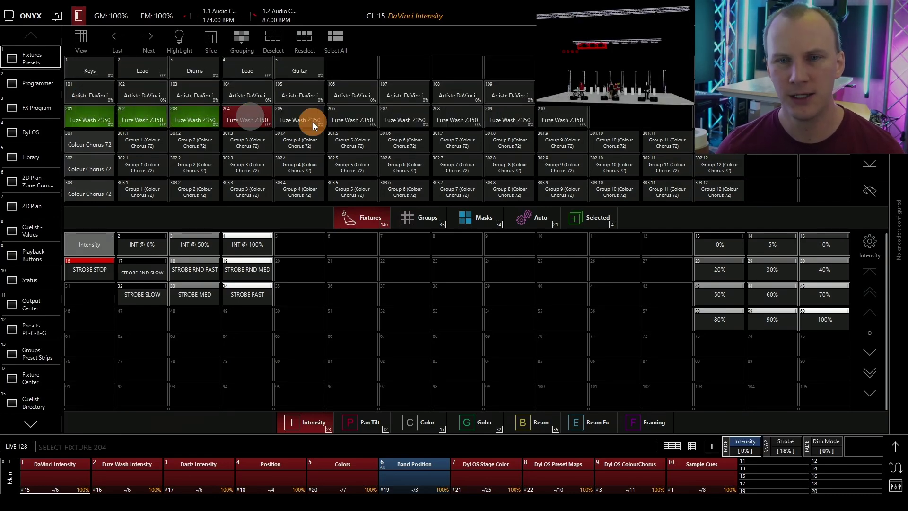
left_click(415, 214)
left_click(161, 66)
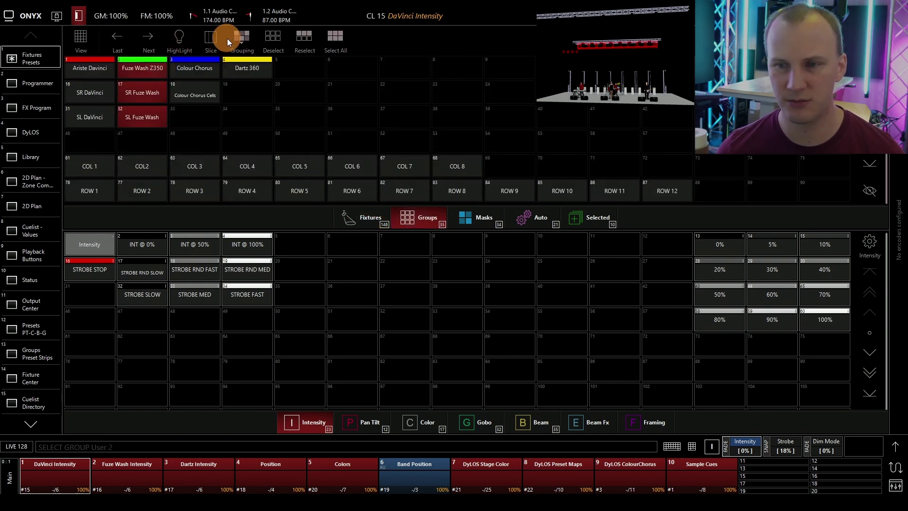
left_click(900, 449)
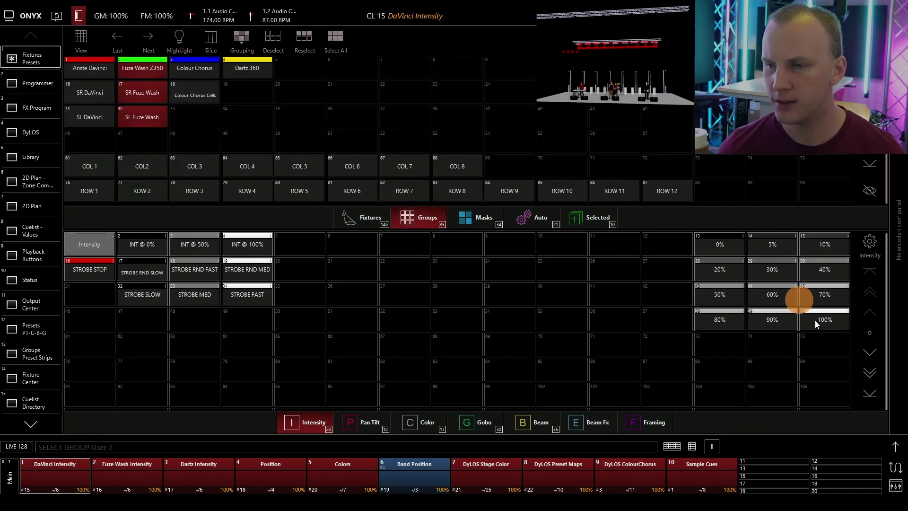
left_click(733, 228)
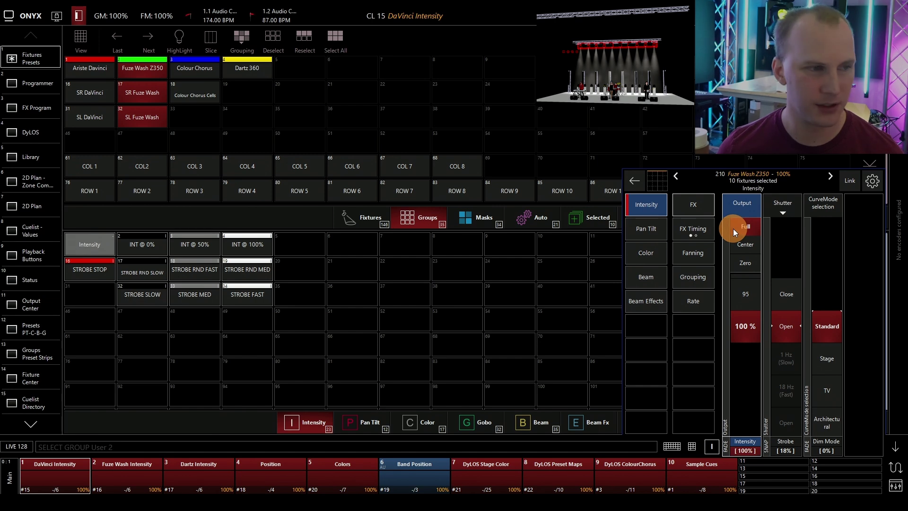
Make the Fuze Wash Z350 group pure red by setting green, blue and white to zero.
left_click(648, 230)
left_click(646, 253)
left_click(778, 265)
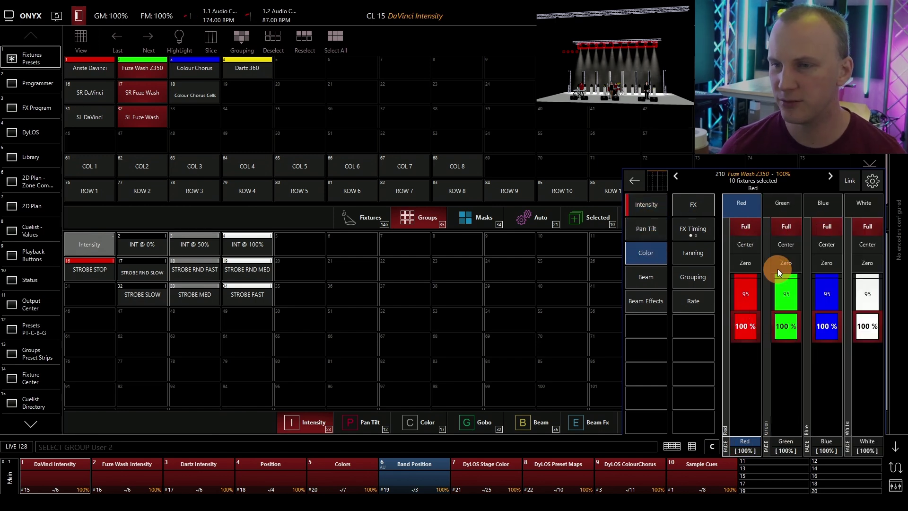
left_click(850, 269)
left_click(827, 262)
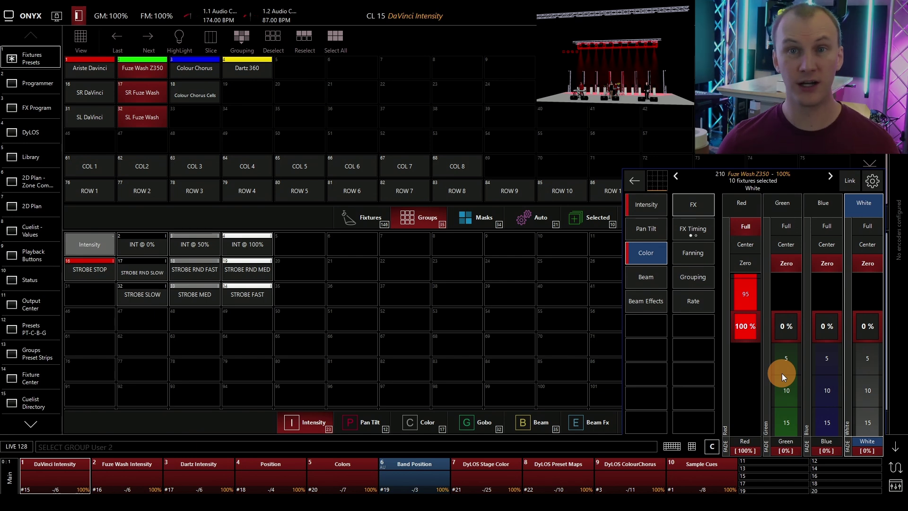
Record the red look as a new cuelist on playback fader 11, keeping the default name, and clear the programmer.
left_click(755, 485)
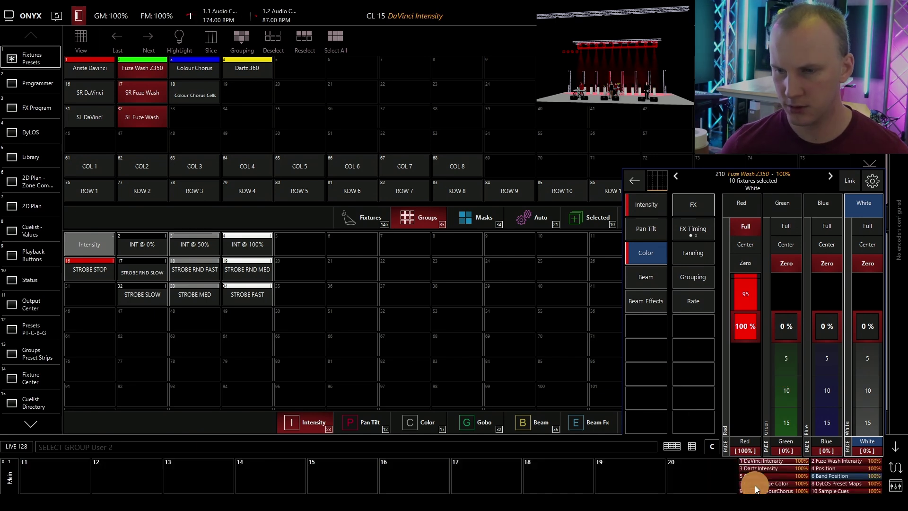
left_click(691, 446)
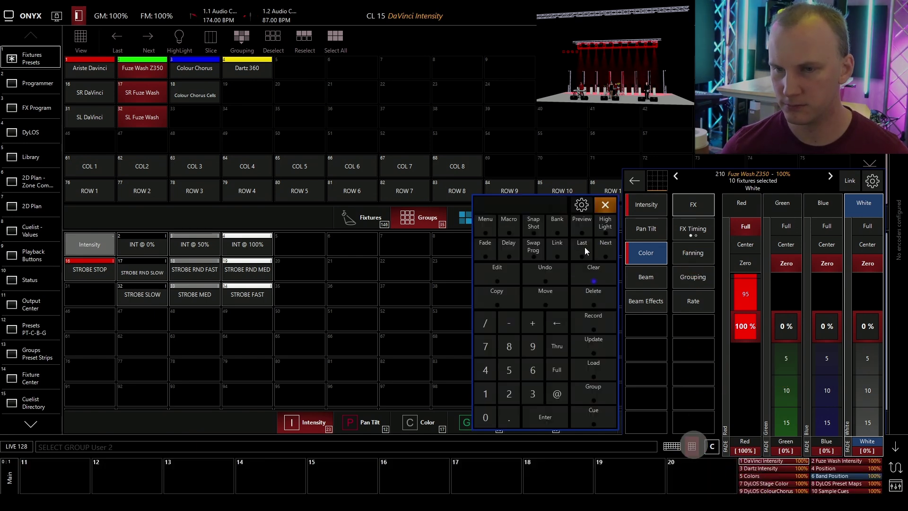
left_click(593, 323)
left_click(84, 475)
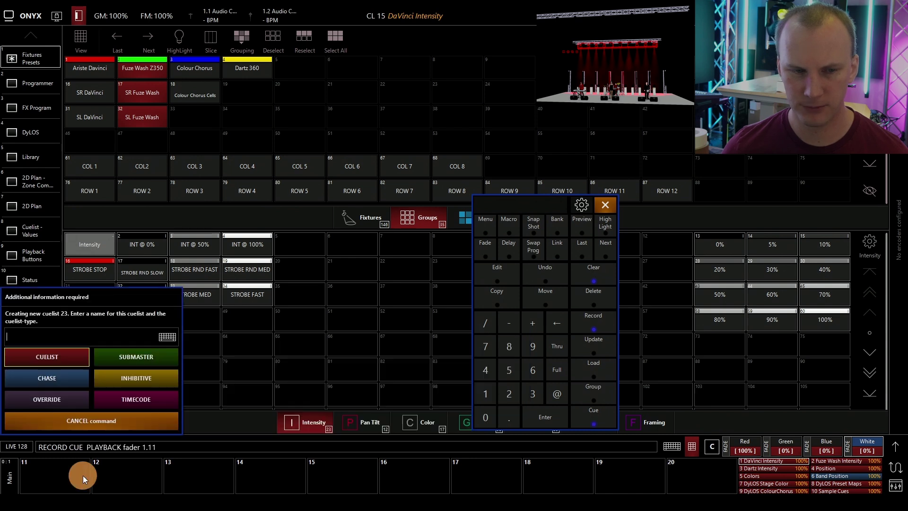
key("Escape")
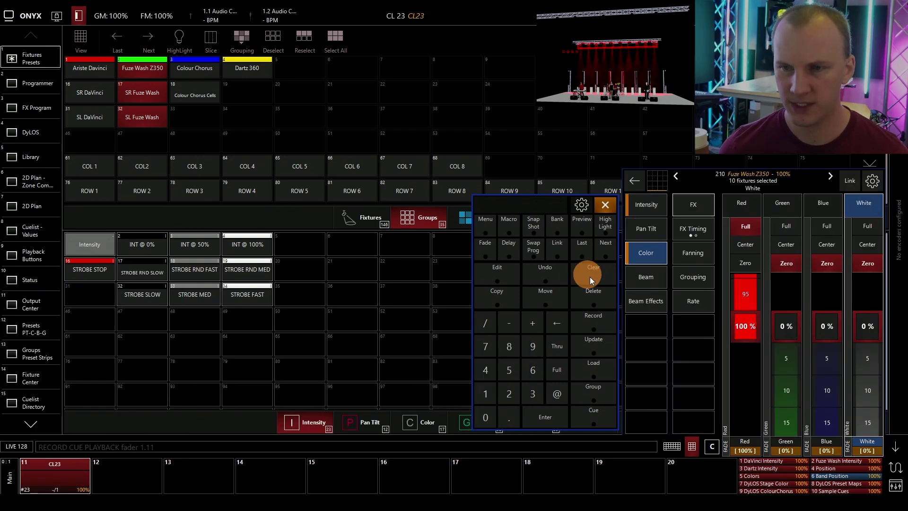
left_click(591, 279)
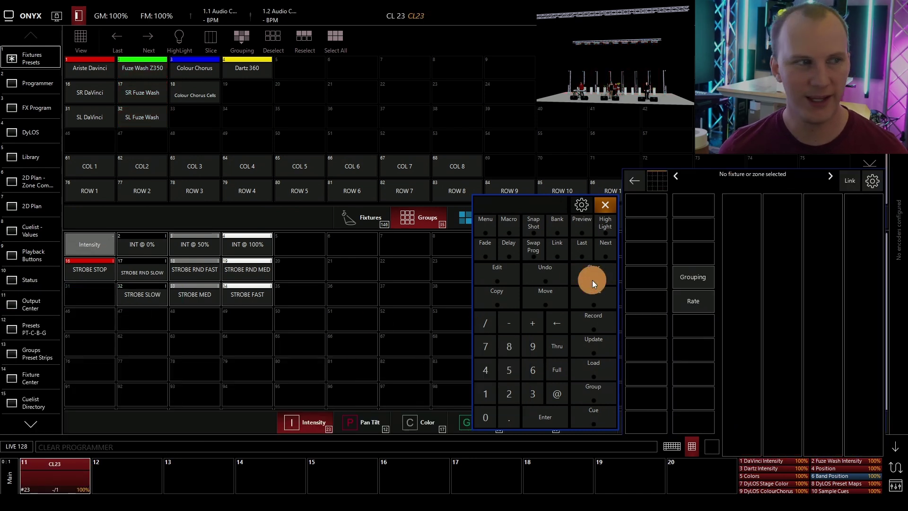
Test the cuelist on playback fader 11 by running and releasing it, and leave it released and deselected.
left_click(73, 463)
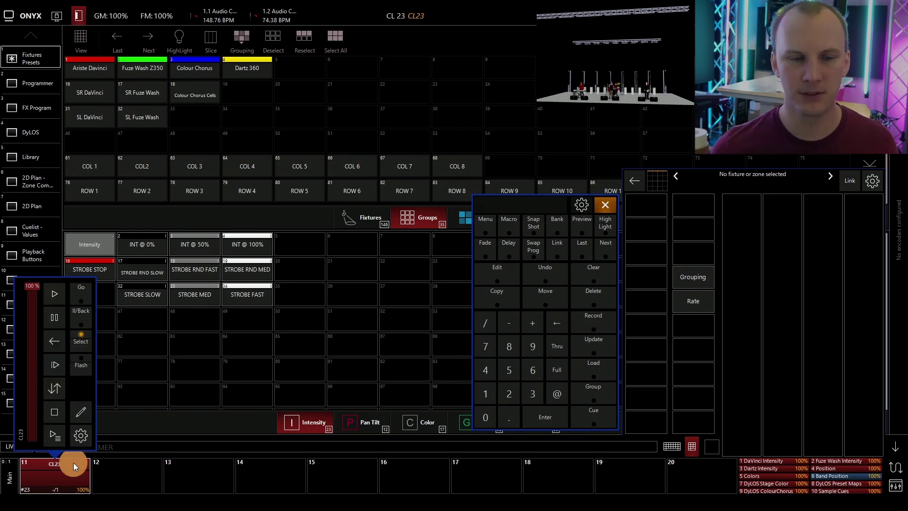
left_click(53, 295)
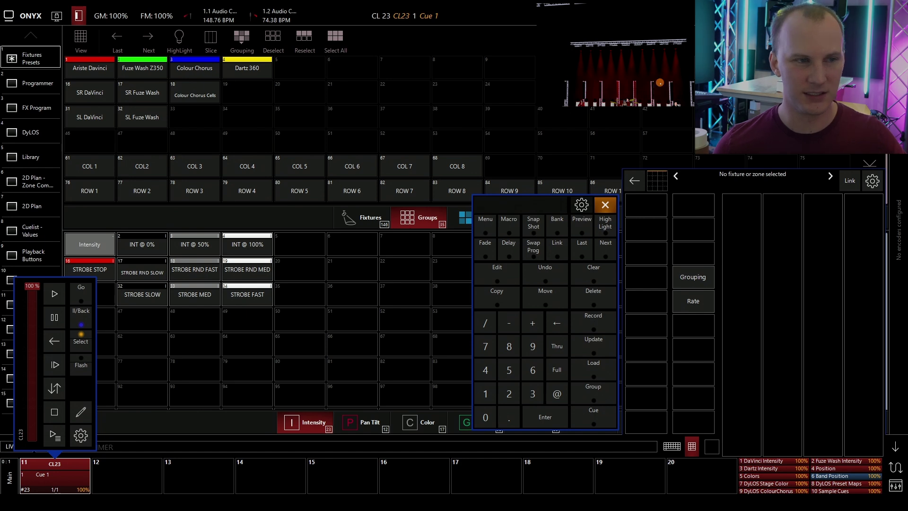
left_click(34, 480)
left_click(54, 411)
left_click(57, 293)
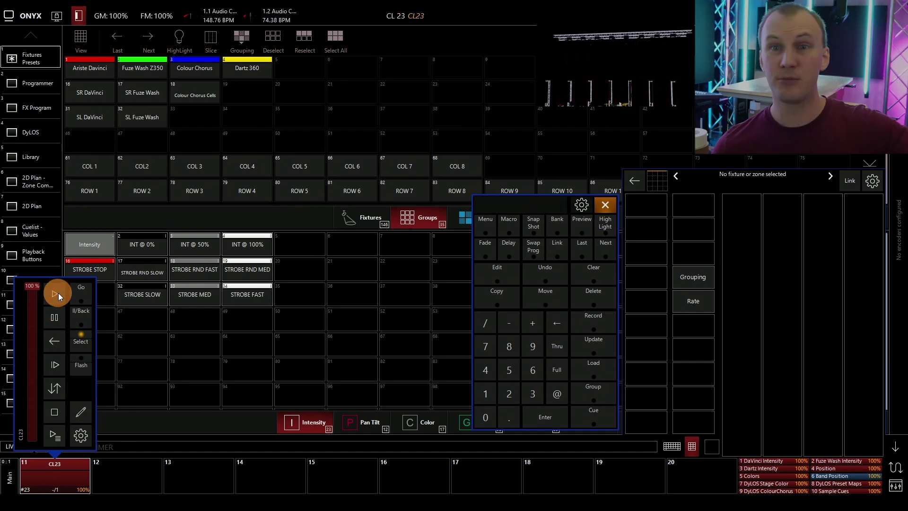
left_click(59, 293)
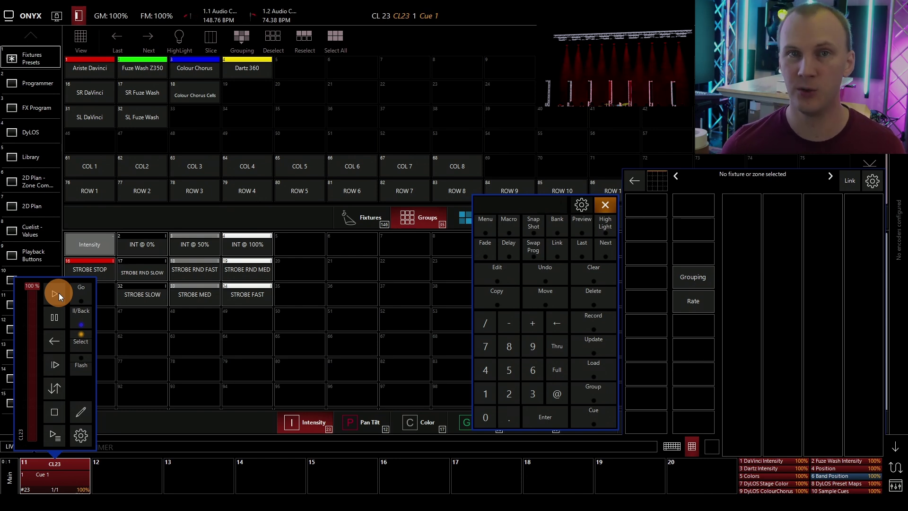
scroll(132, 399, "down", 2)
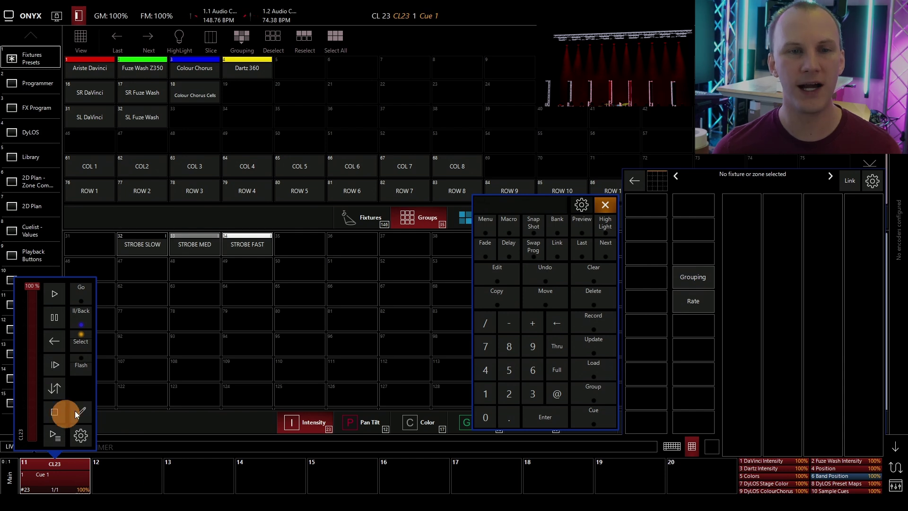
left_click(82, 337)
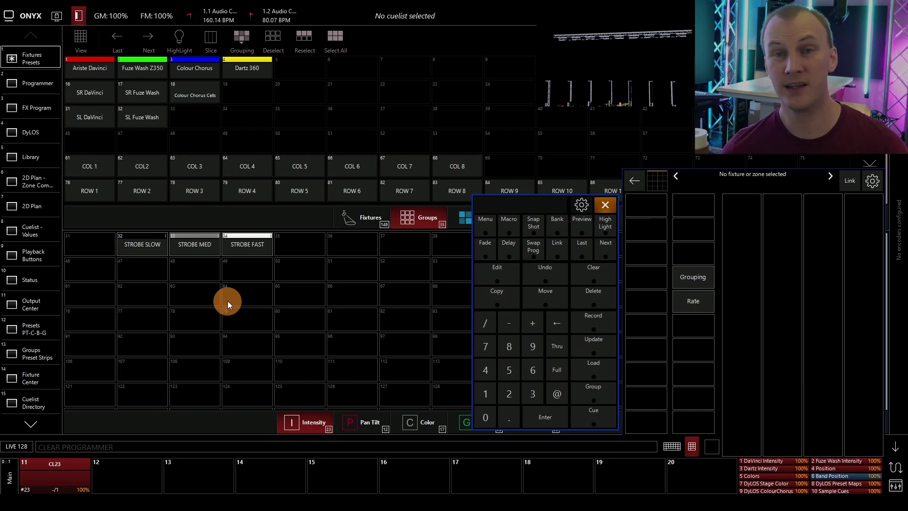
Select the Fuze Wash Z350 group and examine its default intensity and colour values.
left_click(138, 76)
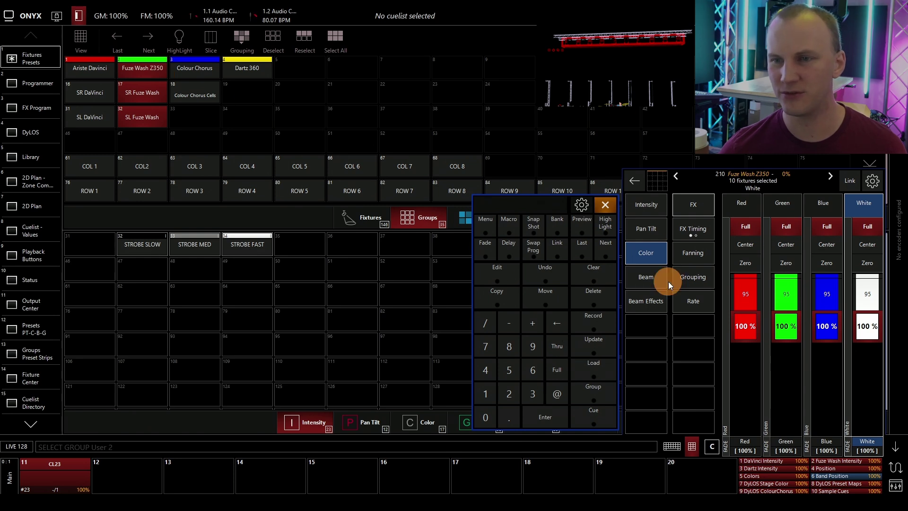
left_click(656, 203)
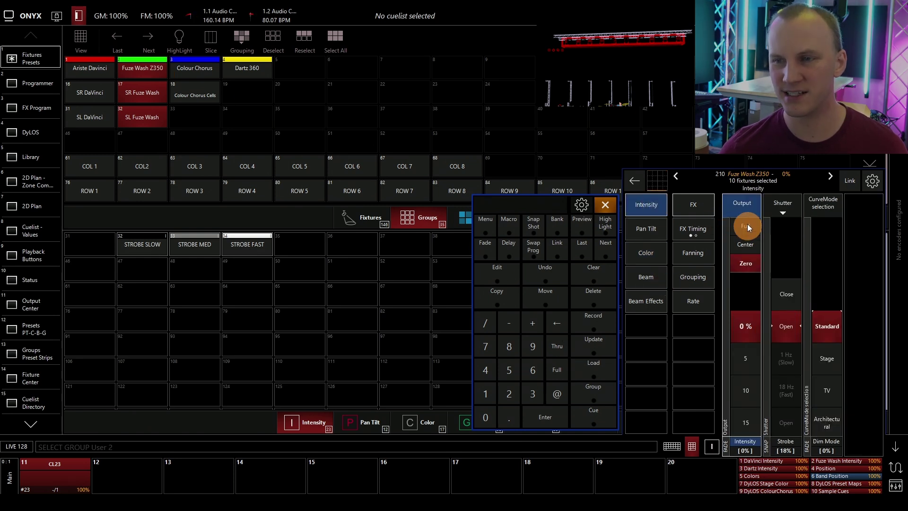
left_click(646, 250)
left_click(786, 229)
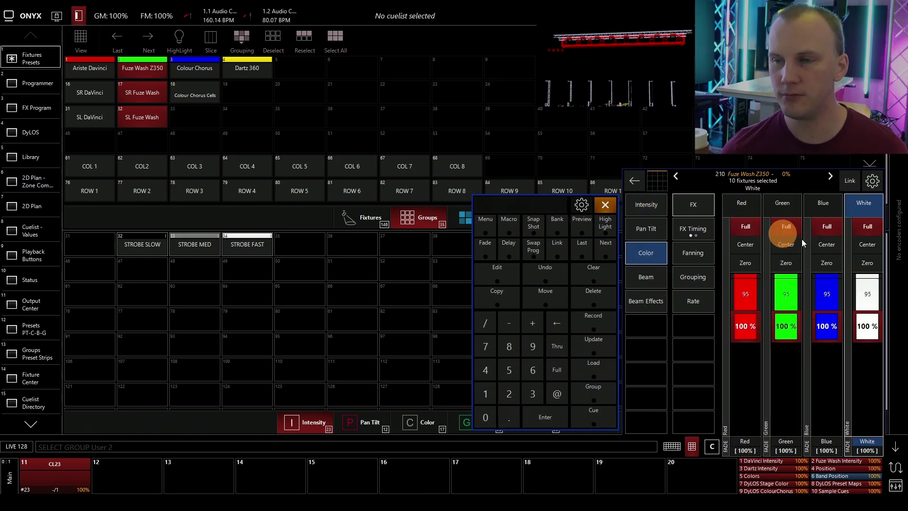
left_click(836, 222)
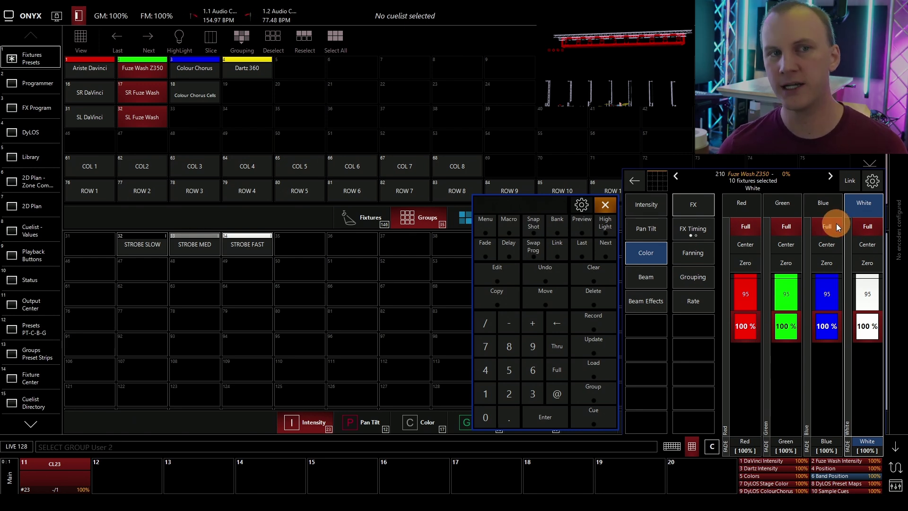
Select only the Artiste DaVinci group and examine its default intensity and cyan, magenta and yellow colour values.
left_click(140, 66)
left_click(91, 68)
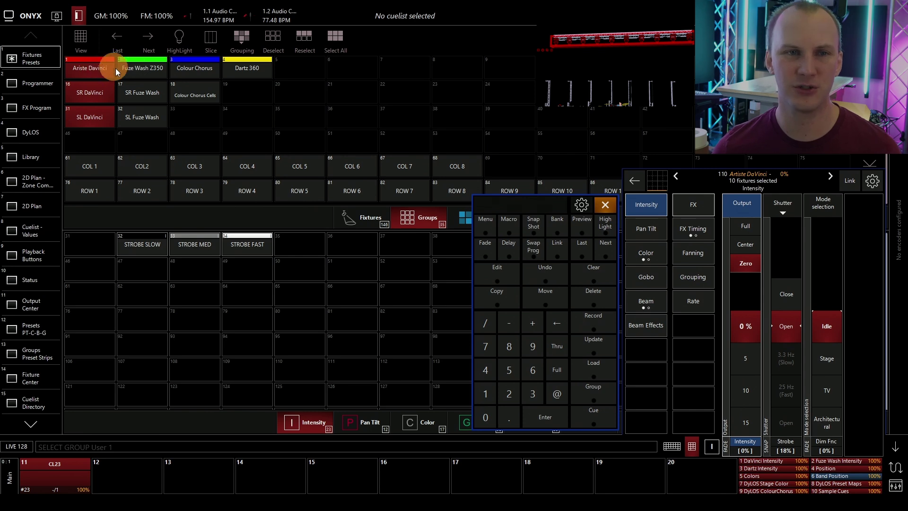
left_click(673, 300)
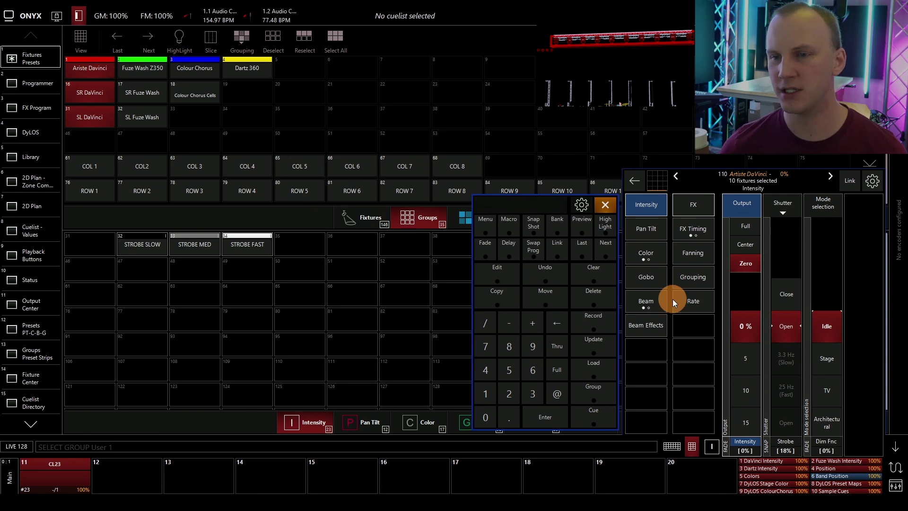
left_click(642, 256)
left_click(754, 265)
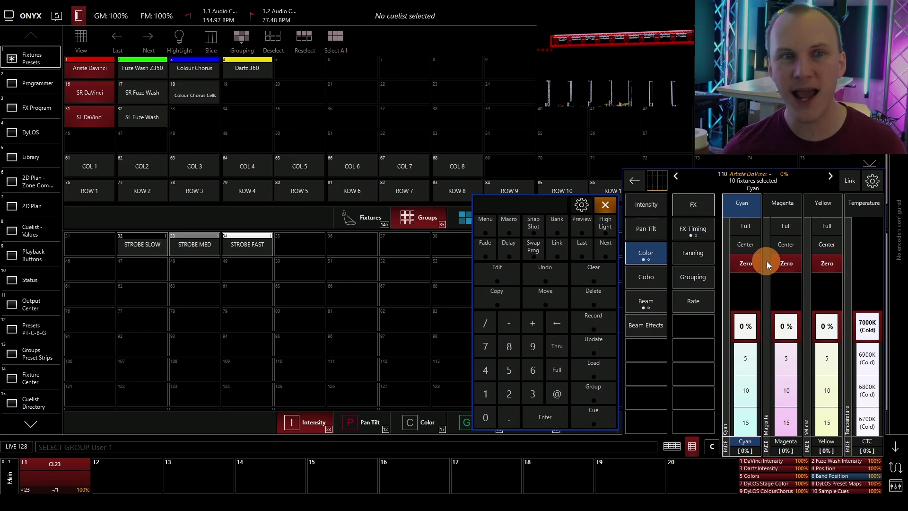
Select the Fuze Wash Z350 group, set red, green, blue and white to zero, and bring its intensity to full.
left_click(137, 69)
left_click(137, 68)
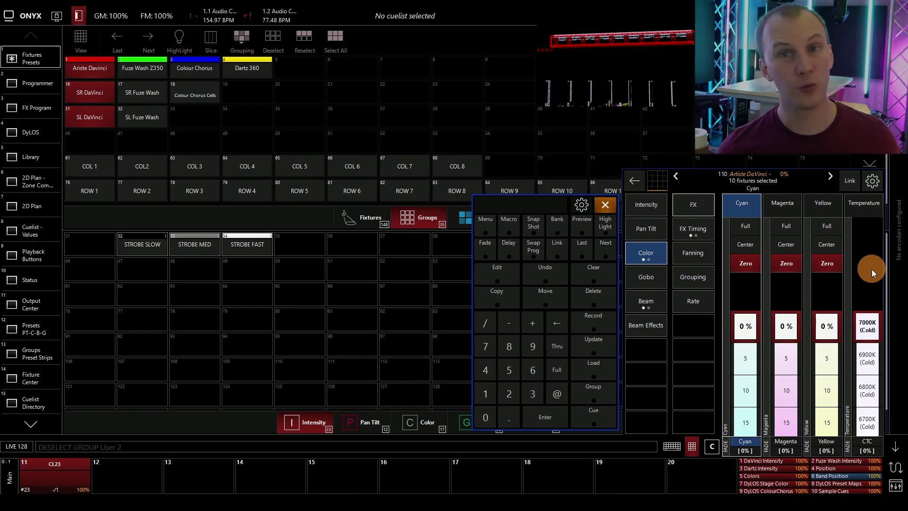
left_click(142, 68)
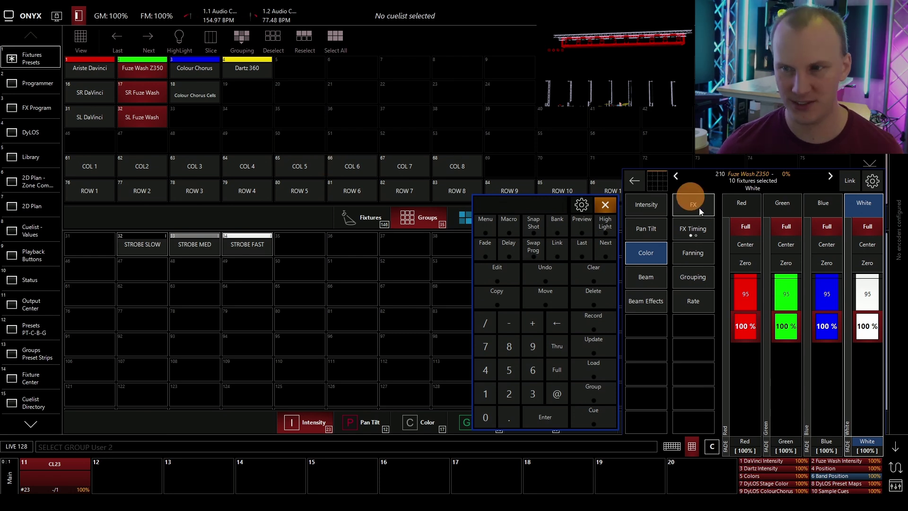
left_click(756, 262)
left_click(786, 263)
left_click(823, 263)
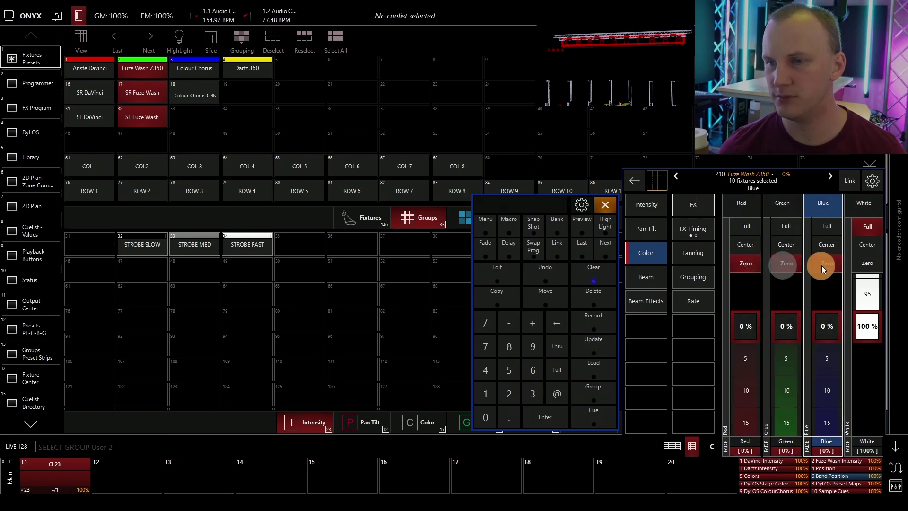
left_click(867, 263)
left_click(651, 203)
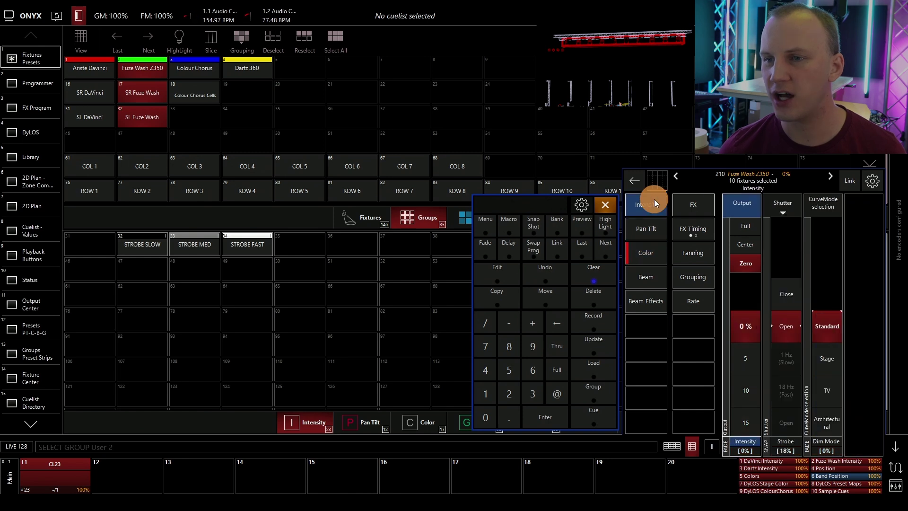
left_click(747, 225)
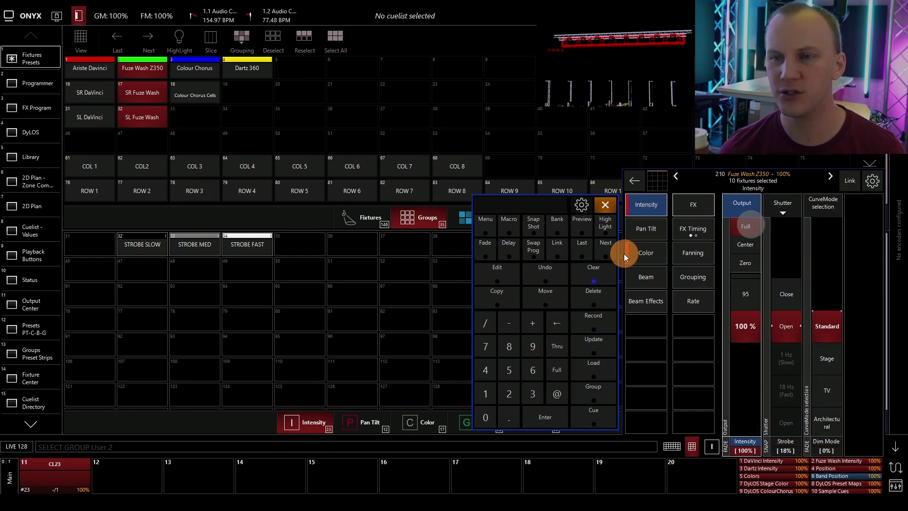
Try red, green, blue and white at full one at a time, returning each to zero, and clear the programmer.
left_click(648, 248)
left_click(745, 226)
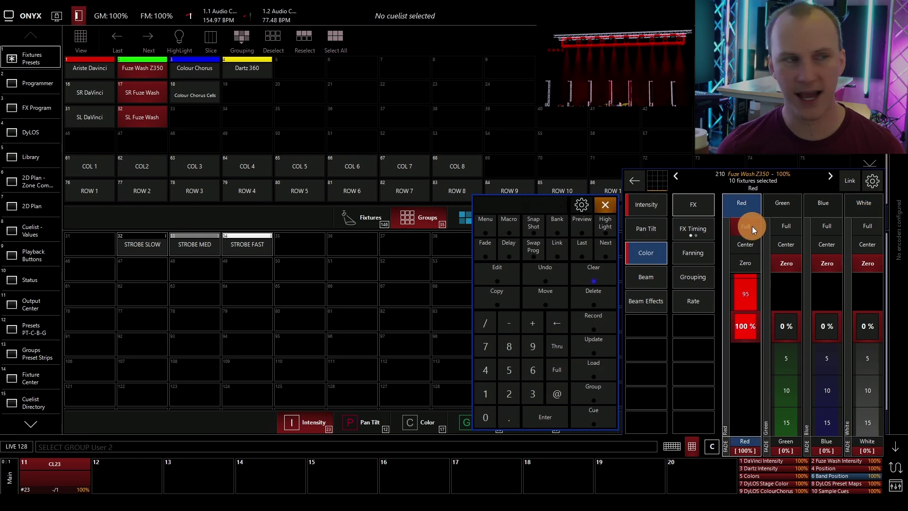
left_click(740, 264)
left_click(785, 225)
left_click(783, 260)
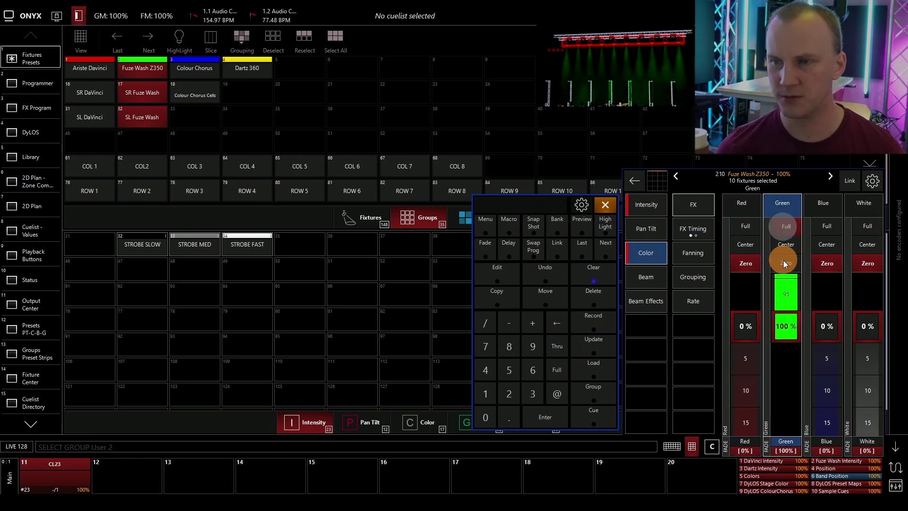
left_click(832, 223)
left_click(827, 252)
left_click(866, 224)
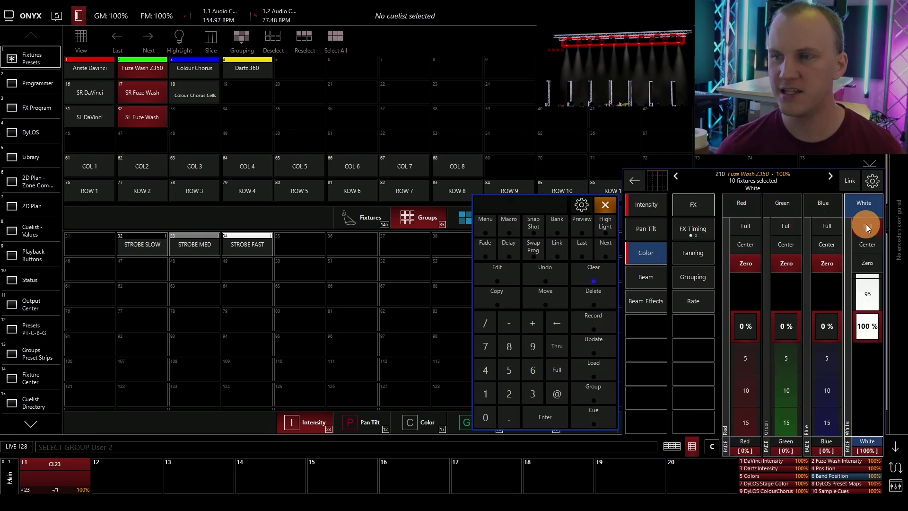
left_click(867, 263)
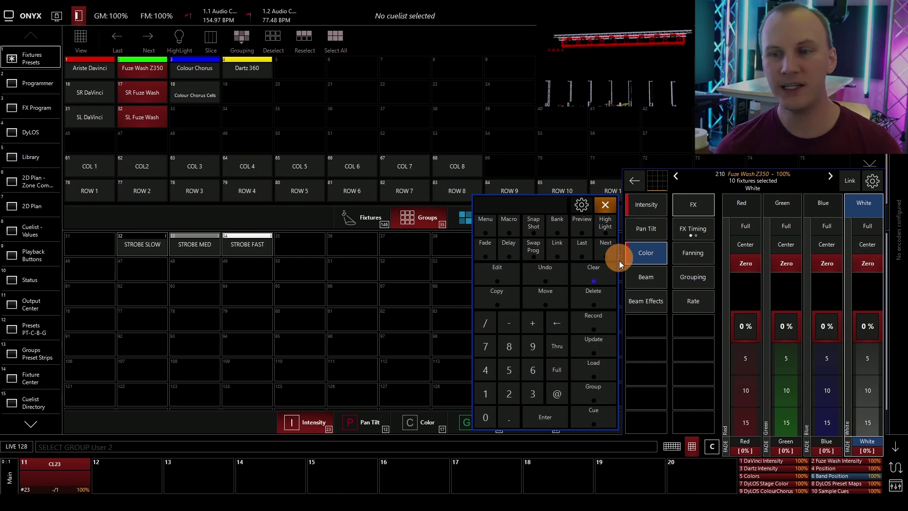
left_click(597, 272)
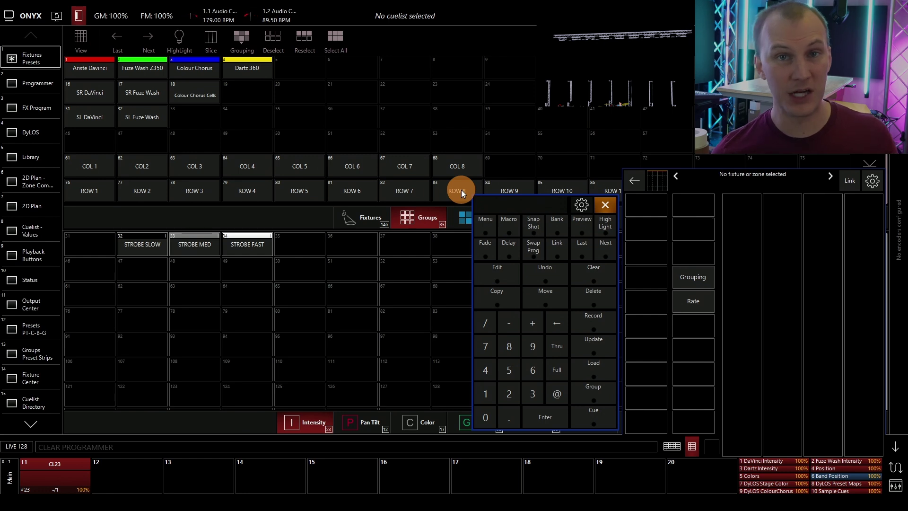
Select the Fuze Wash Z350 group, try its intensity at full with the default colour values, and clear the programmer.
left_click(141, 74)
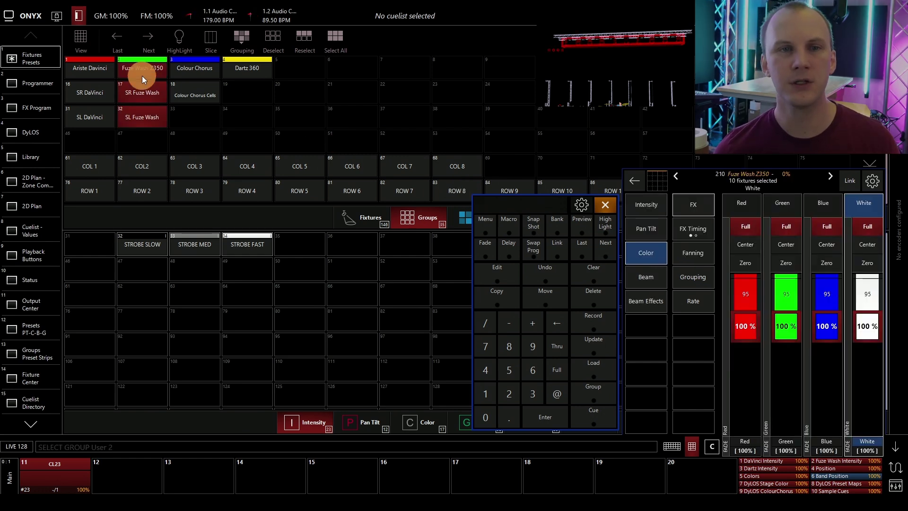
left_click(558, 393)
left_click(557, 374)
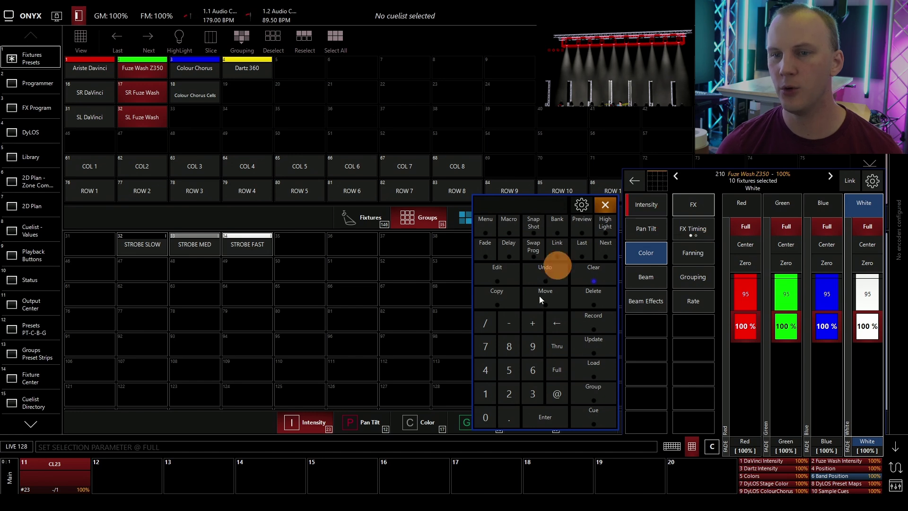
left_click(586, 274)
Reselect the Fuze Wash Z350 group, examine its intensity values while bringing the output to full, and clear the programmer.
left_click(138, 69)
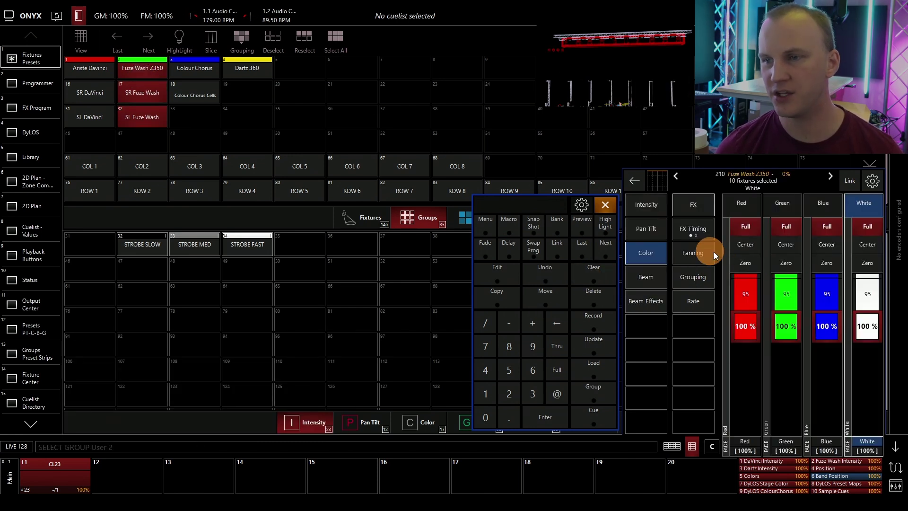
left_click(654, 205)
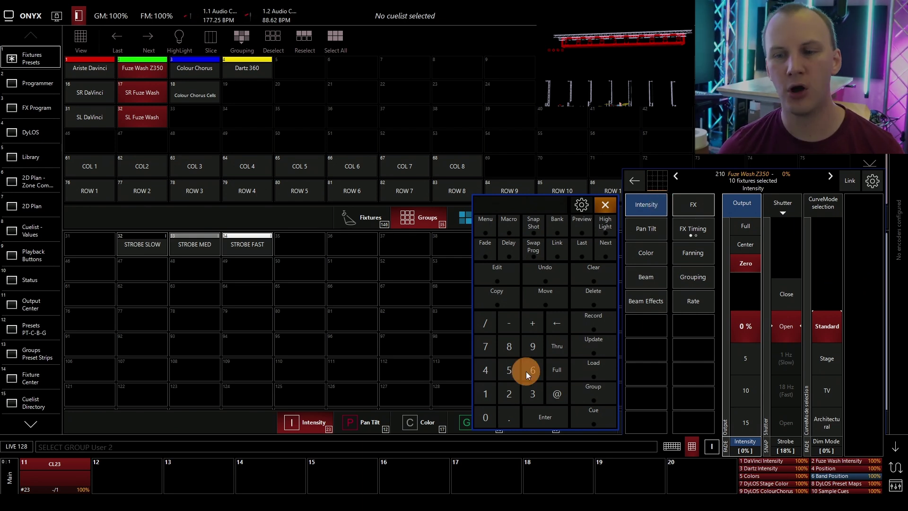
left_click(557, 368)
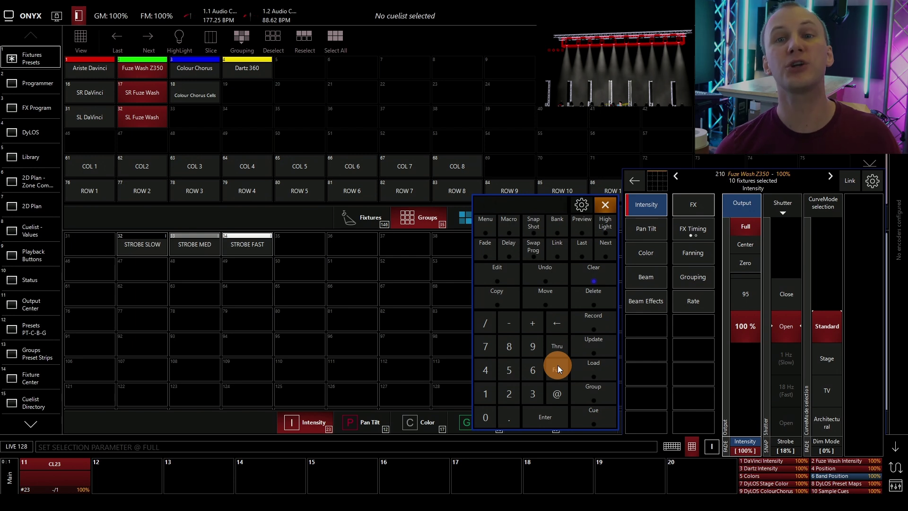
left_click(590, 274)
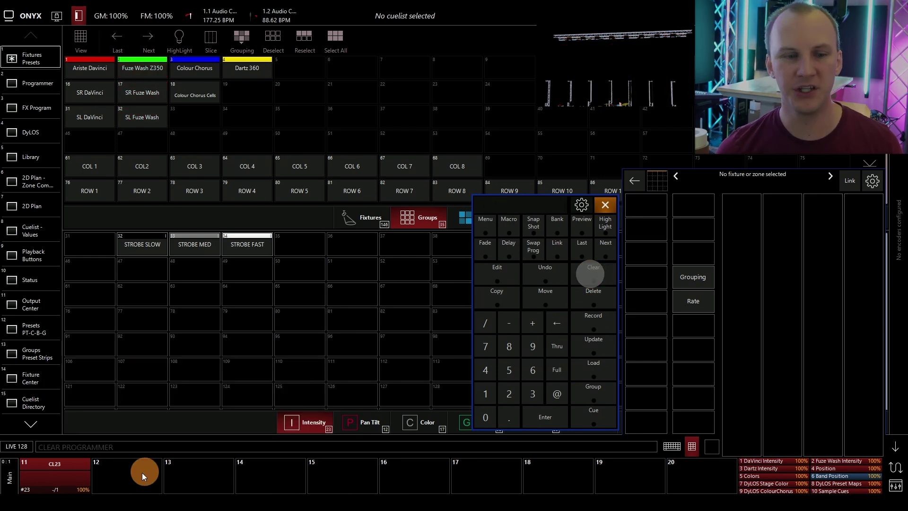
Start cue 1 of cuelist CL23 on playback 11 and close its playback controls.
left_click(76, 465)
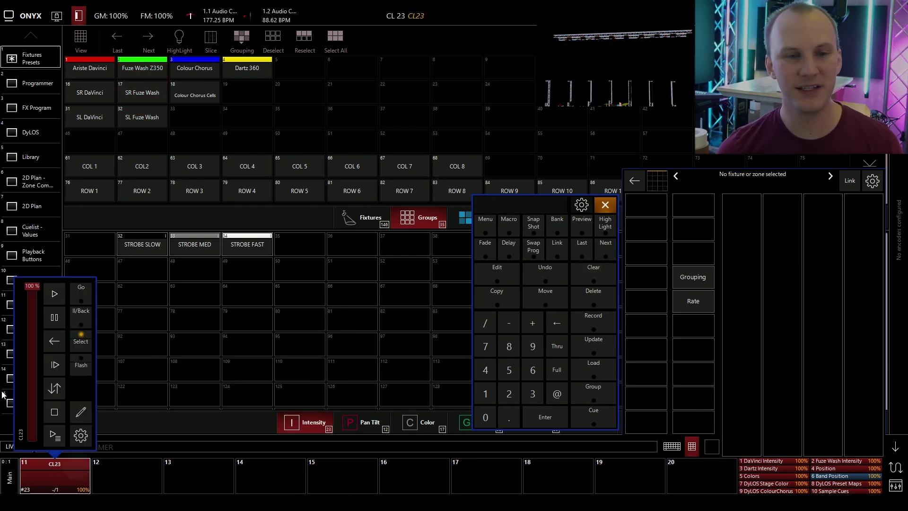
left_click(56, 294)
left_click(83, 306)
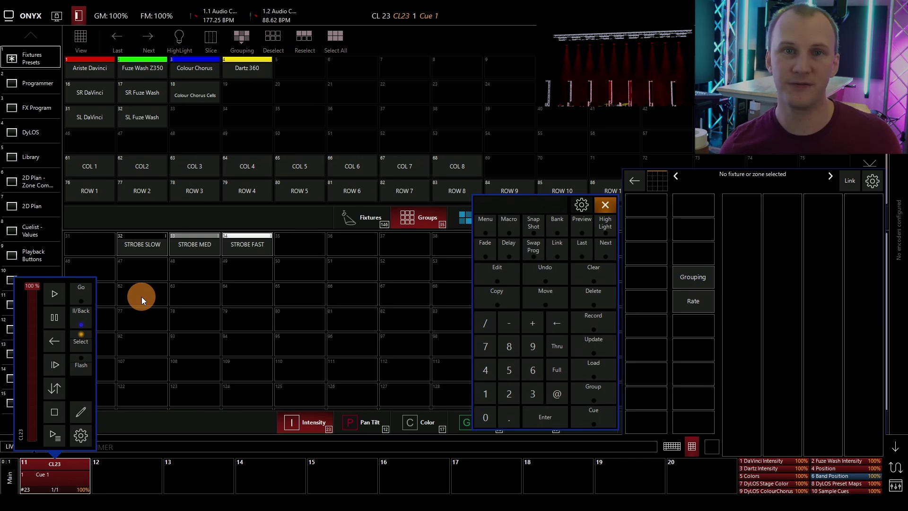
left_click(141, 296)
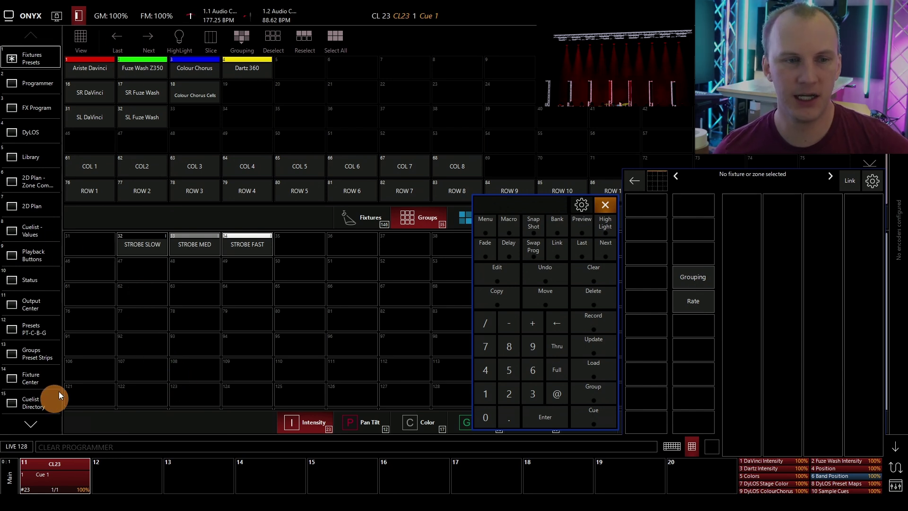
Set Fuze Wash Z350 colours to zero with intensity at full, and record the look as a new cuelist on playback 20.
left_click(155, 74)
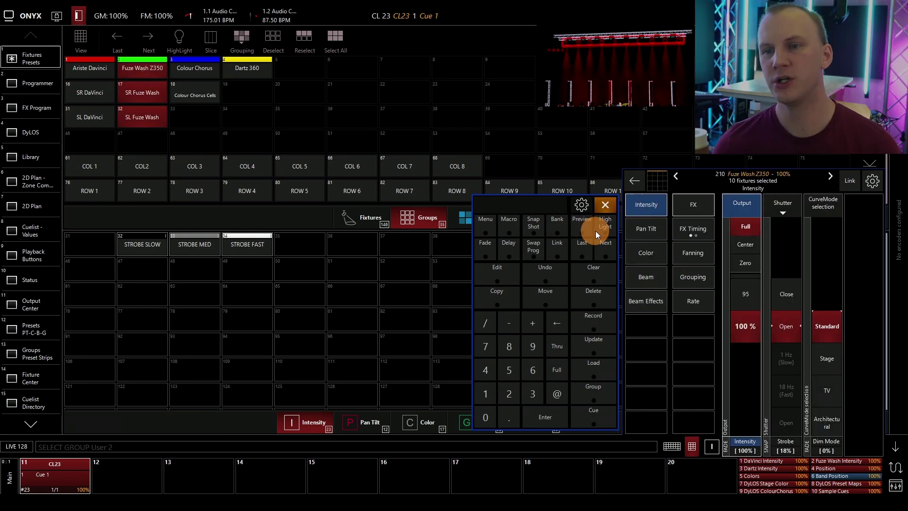
left_click(655, 251)
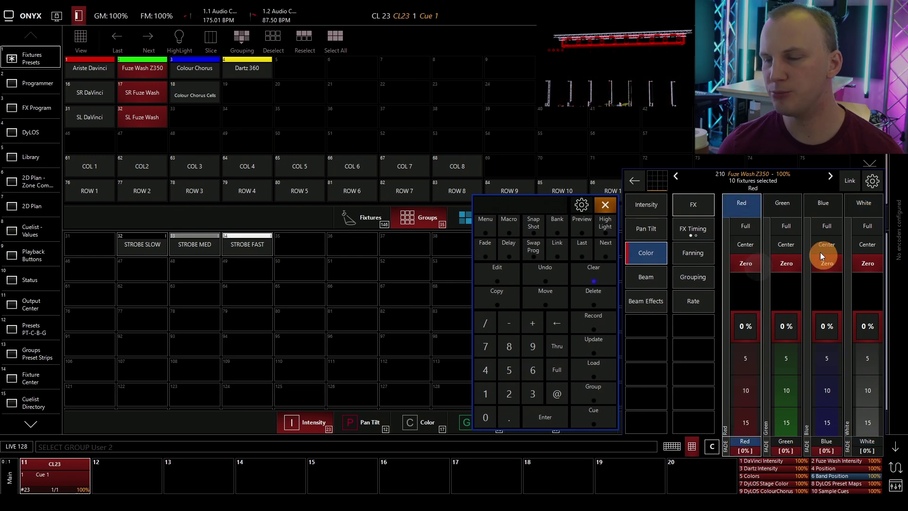
left_click(659, 199)
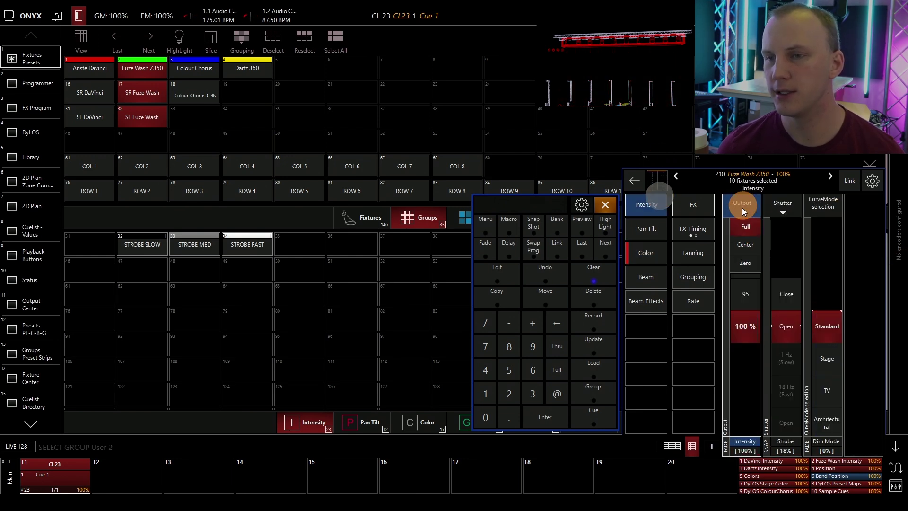
left_click(740, 224)
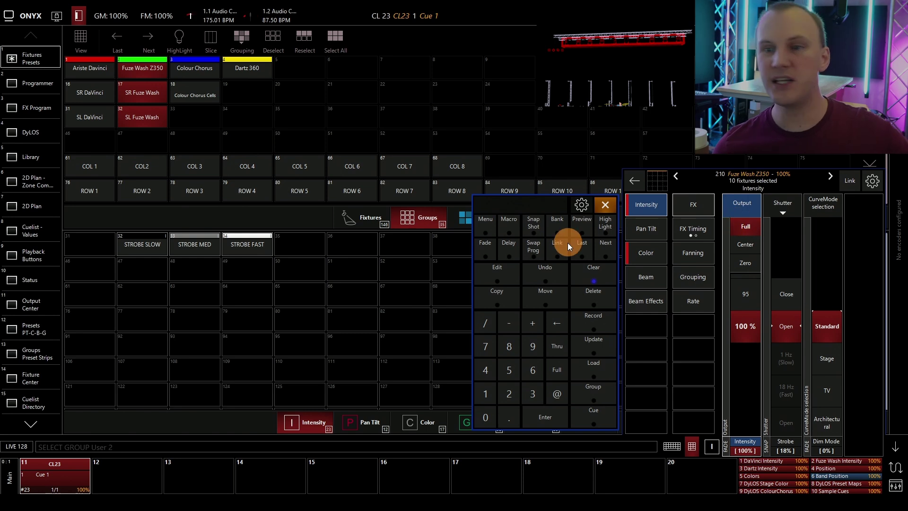
left_click(588, 318)
left_click(683, 461)
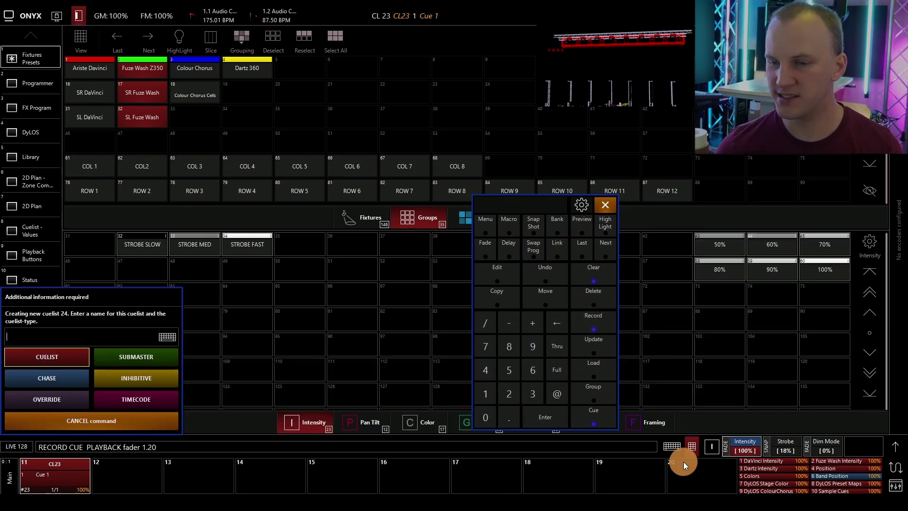
key("Return")
Start cue 1 of cuelist CL24 on playback 20 and clear the programmer.
left_click(684, 465)
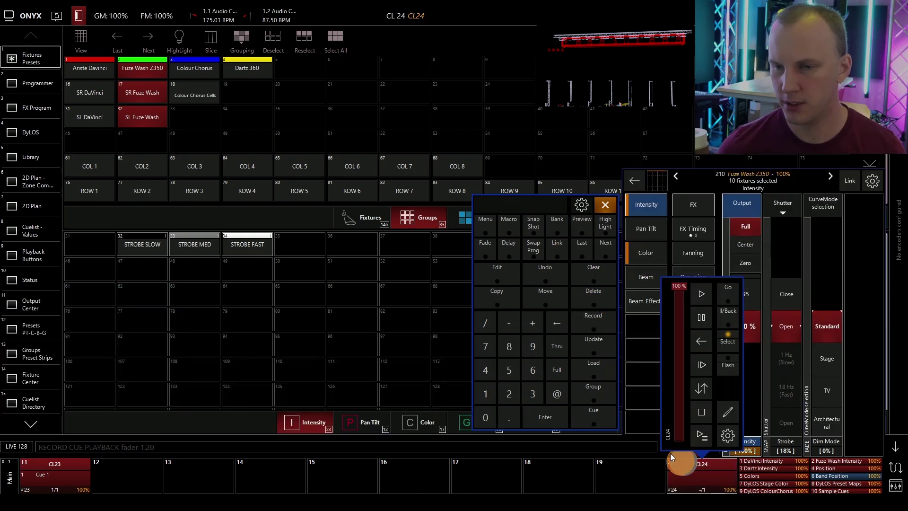
left_click(701, 294)
left_click(597, 283)
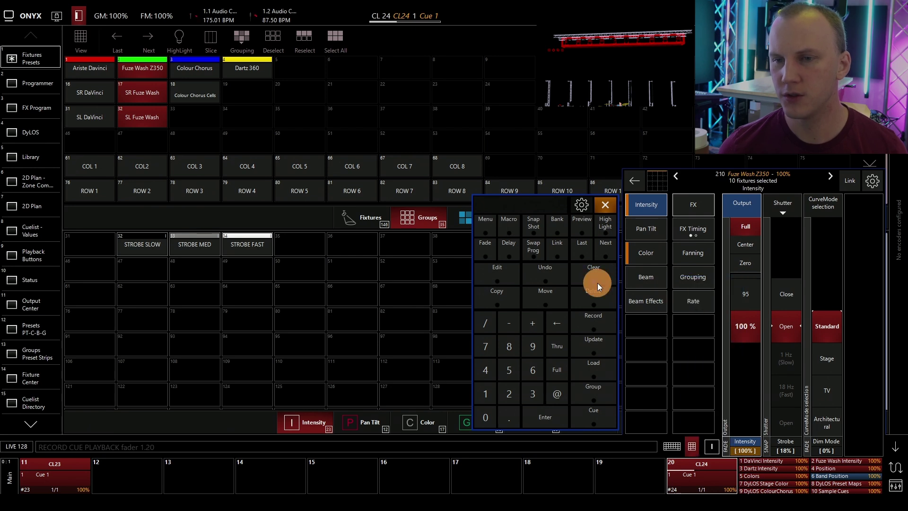
left_click(594, 277)
left_click(593, 277)
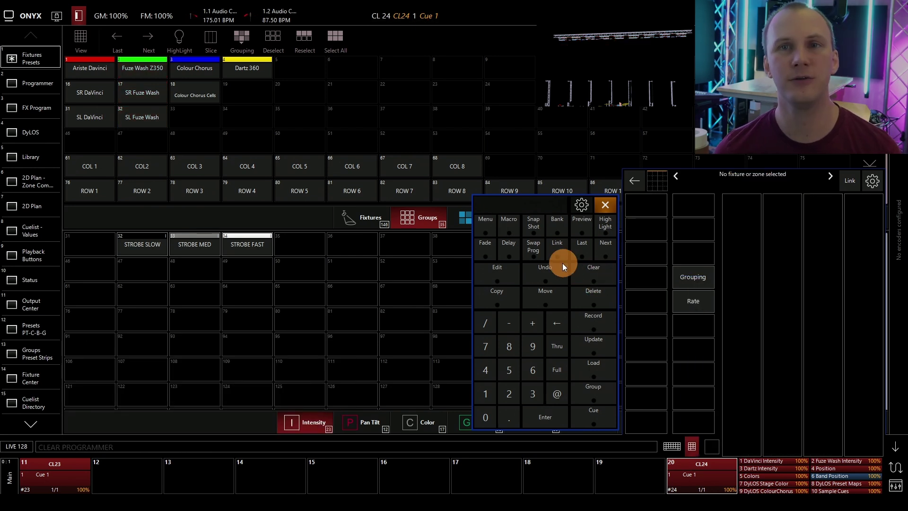
left_click(672, 480)
left_click(689, 475)
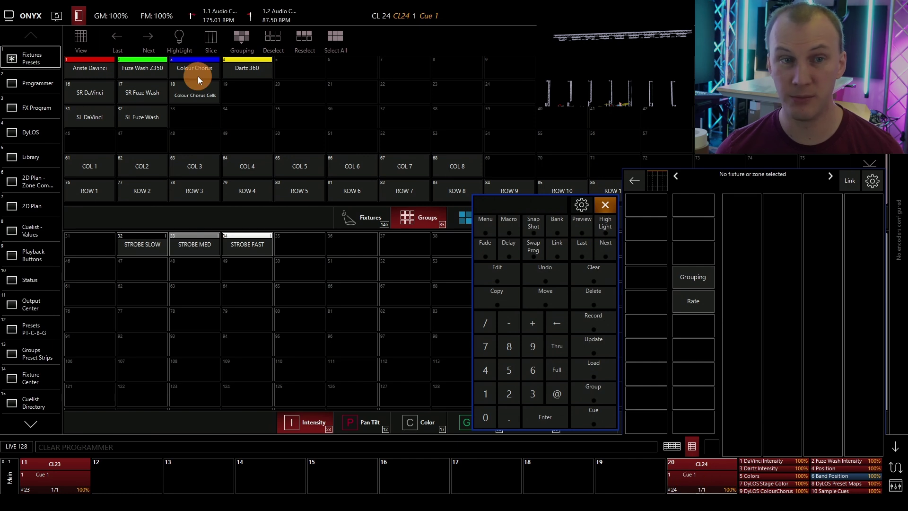
Set the Fuze Wash Z350 group's red to full, record it as a new cuelist on playback 12, and clear the programmer.
left_click(164, 66)
left_click(661, 256)
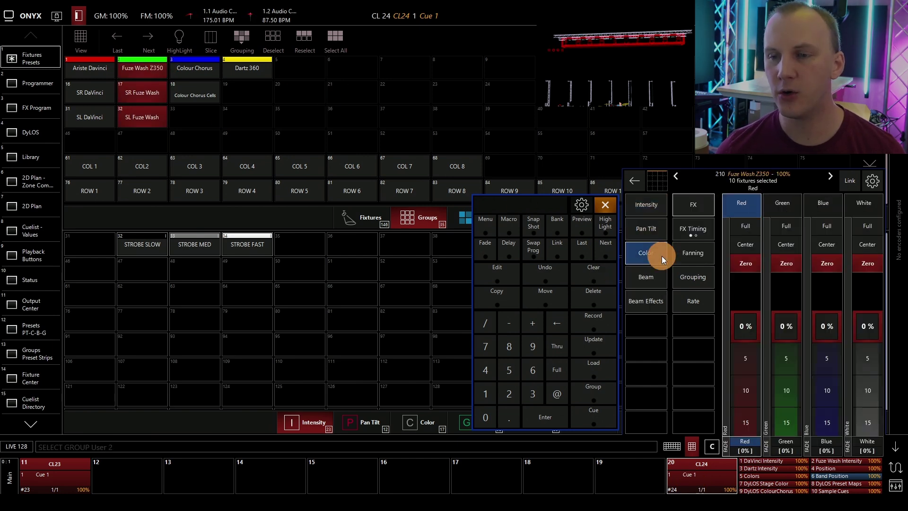
left_click(754, 221)
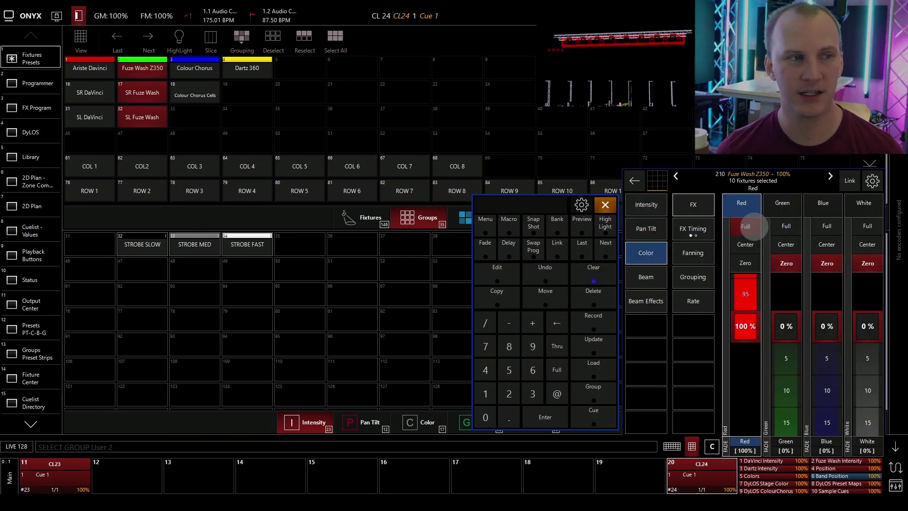
left_click(602, 317)
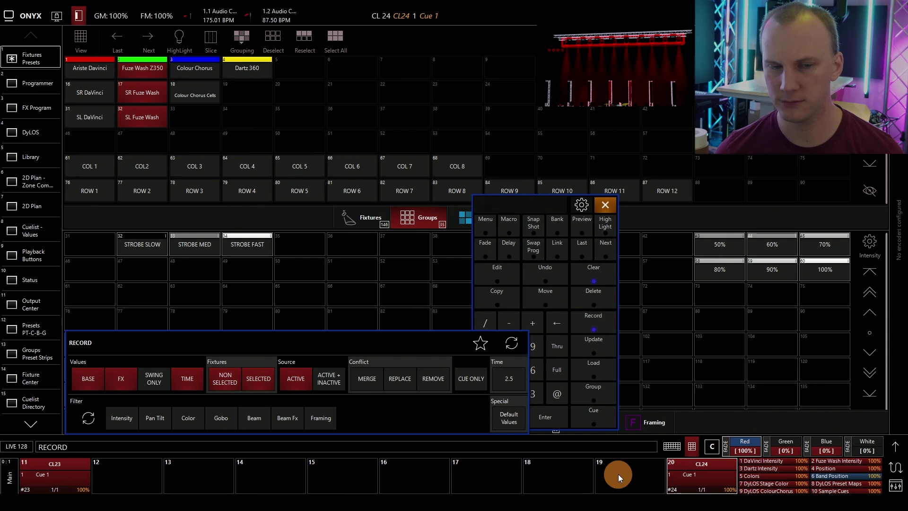
left_click(118, 470)
left_click(152, 350)
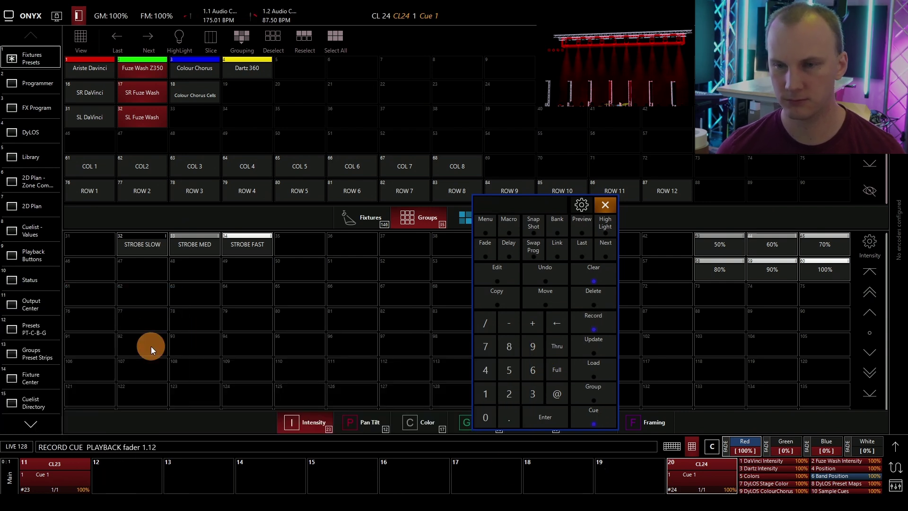
left_click(604, 290)
left_click(599, 280)
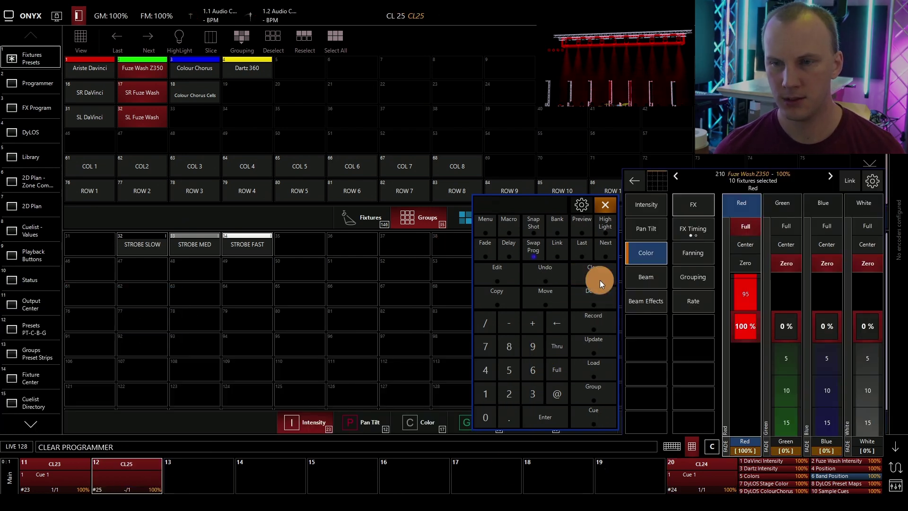
Start cue 1 of cuelist CL25 on playback 12 and close its playback controls.
left_click(132, 472)
left_click(124, 293)
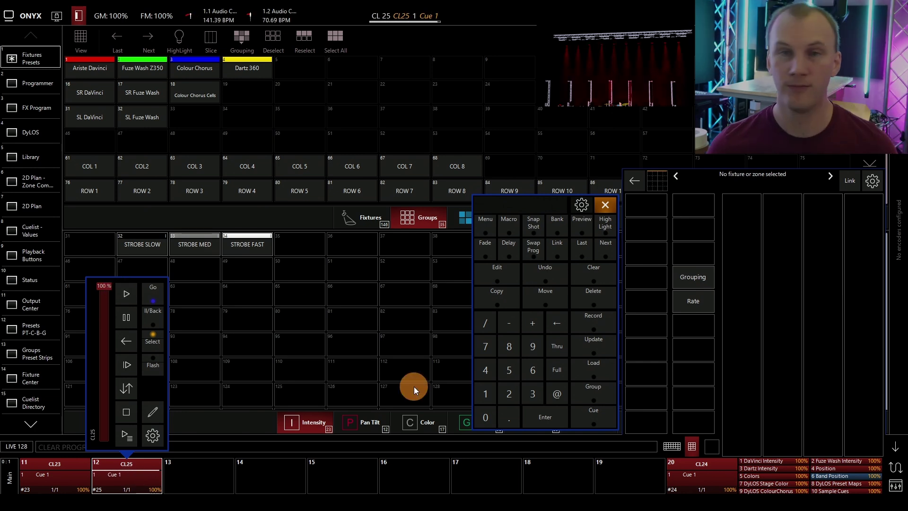
left_click(120, 464)
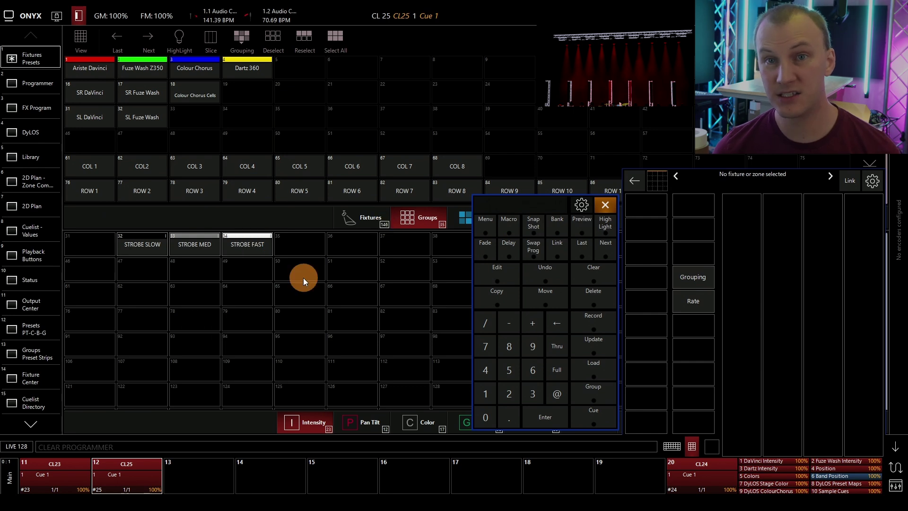
Release cuelist CL25 on playback 12 and deselect the cuelist.
left_click(144, 480)
left_click(127, 413)
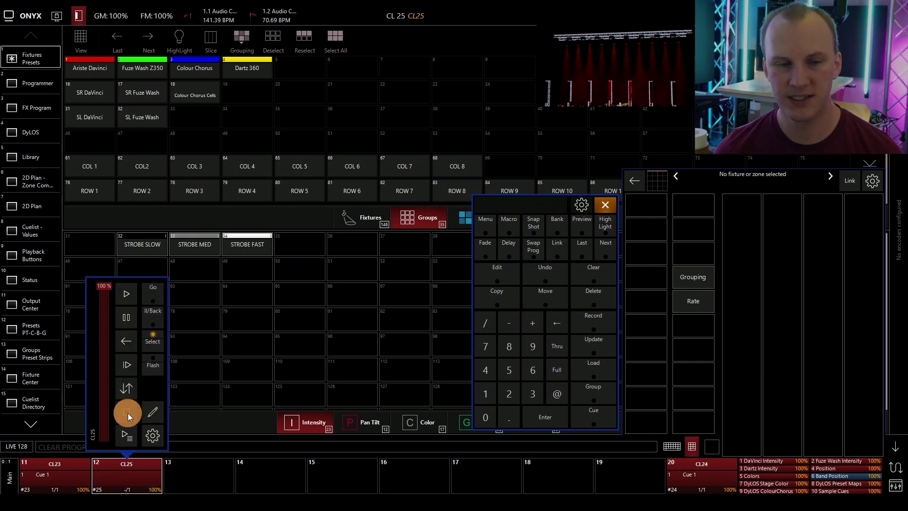
left_click(188, 473)
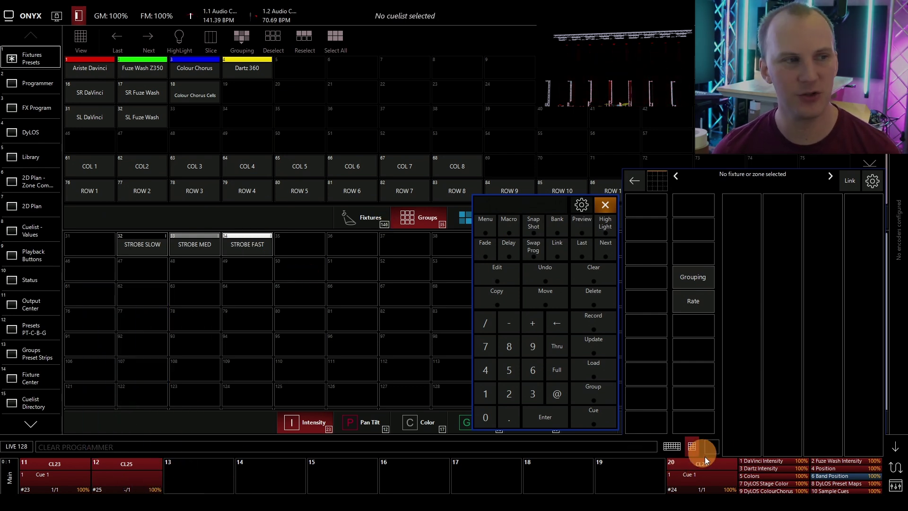
Select the Fuze Wash Z350 group, bring its intensity to full, and check its red through white colour values.
left_click(153, 70)
left_click(688, 332)
left_click(557, 392)
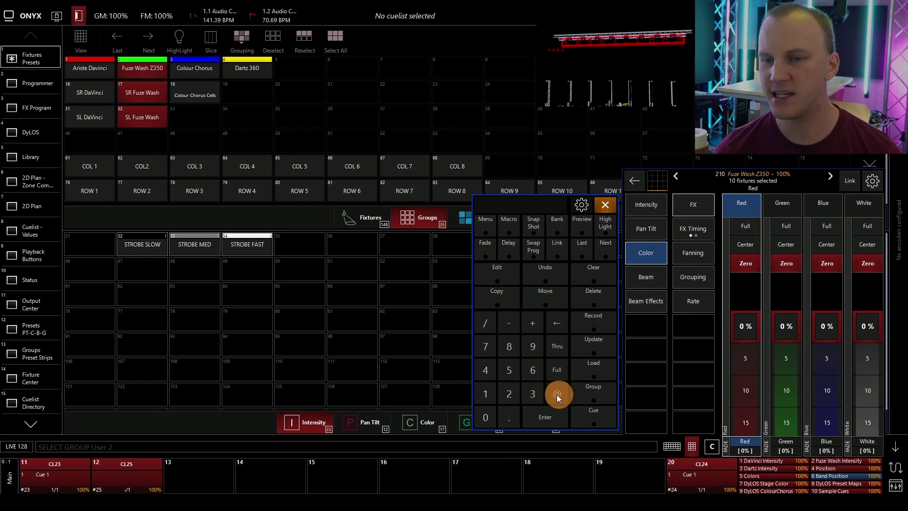
left_click(548, 360)
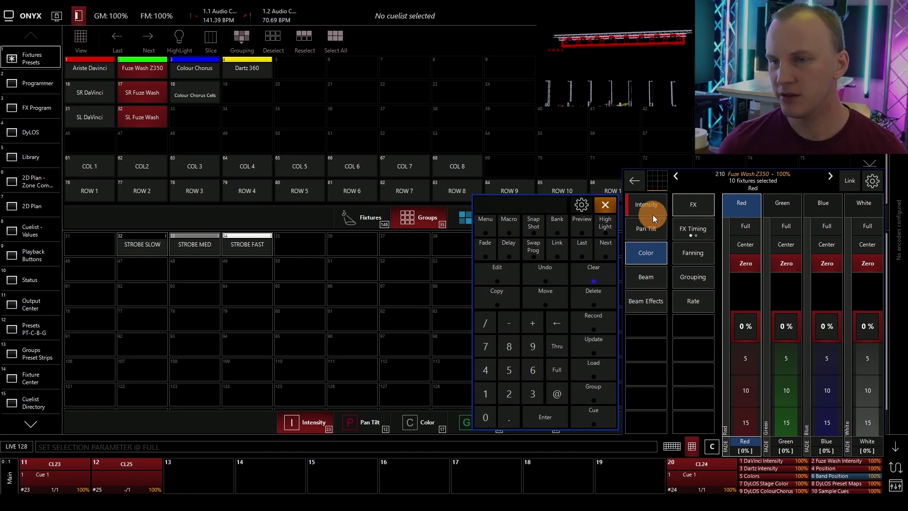
left_click(737, 264)
left_click(857, 263)
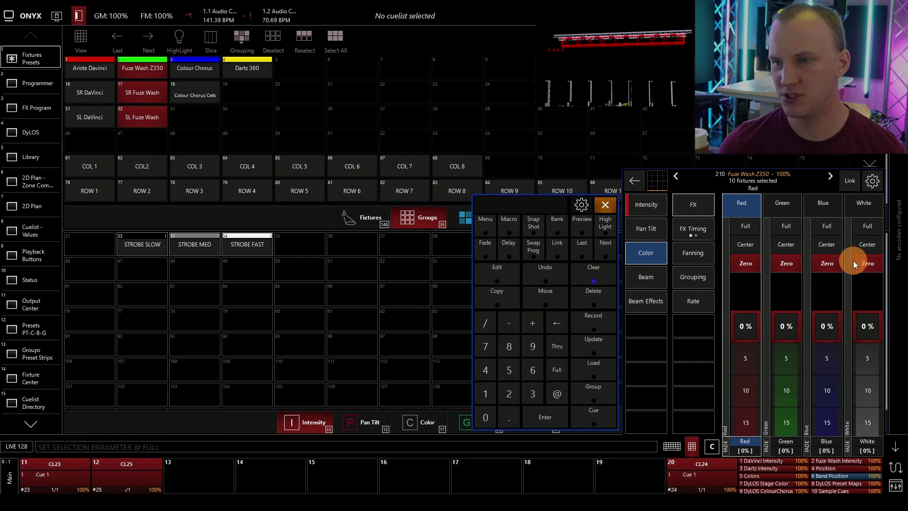
Drop the Fuze Wash Z350 intensity to zero, return it to full, review the colour values, and clear the programmer.
left_click(646, 215)
left_click(756, 266)
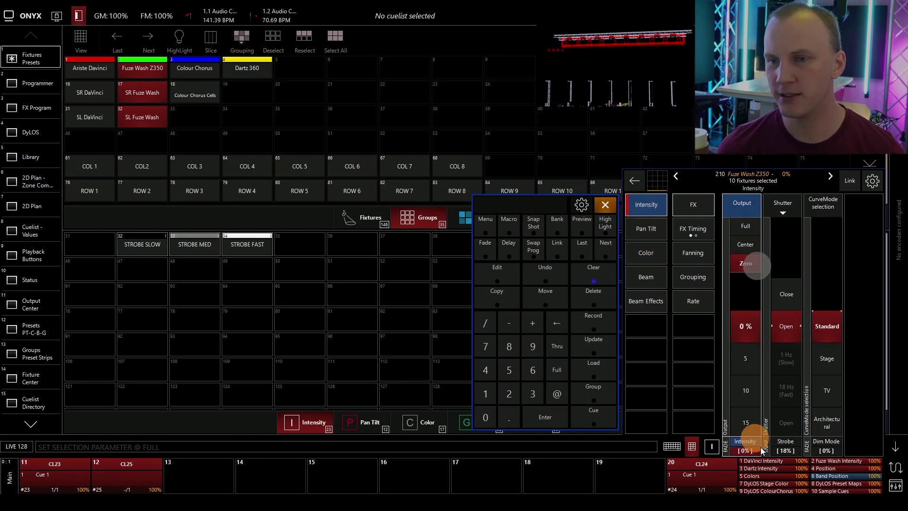
left_click(554, 393)
left_click(557, 374)
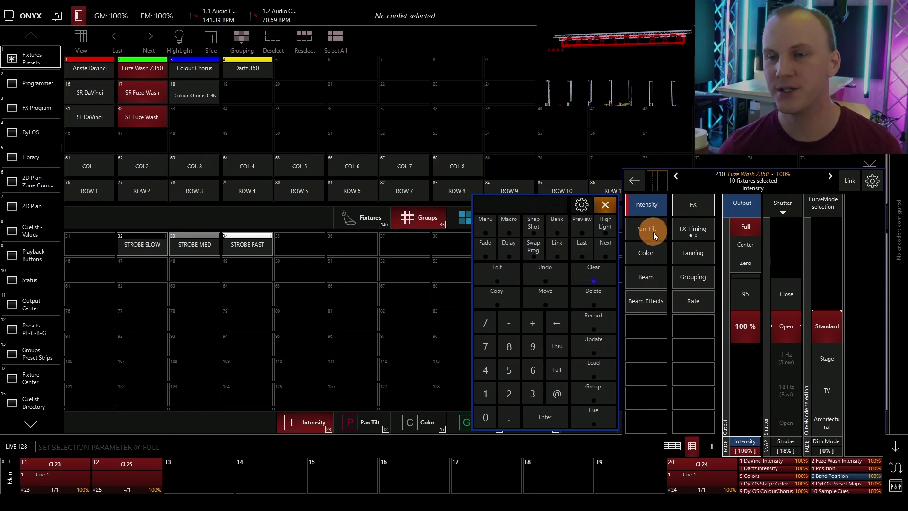
left_click(652, 258)
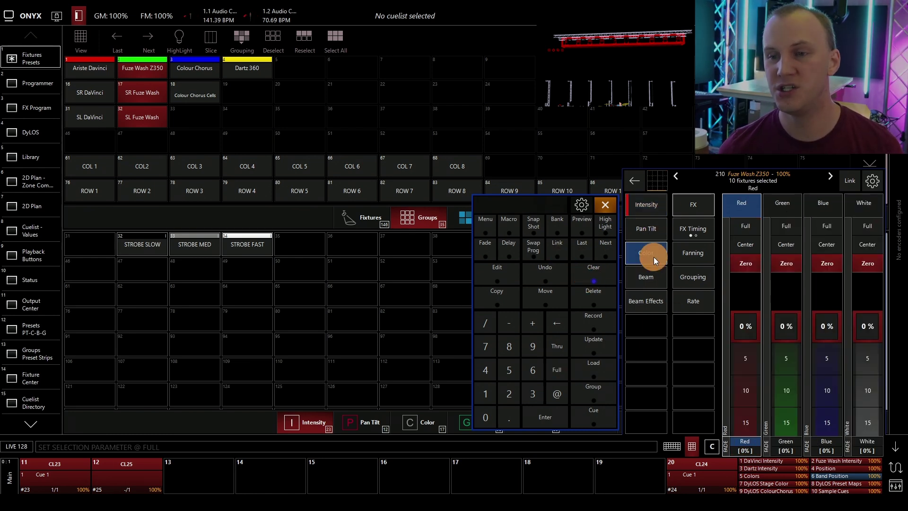
left_click(594, 273)
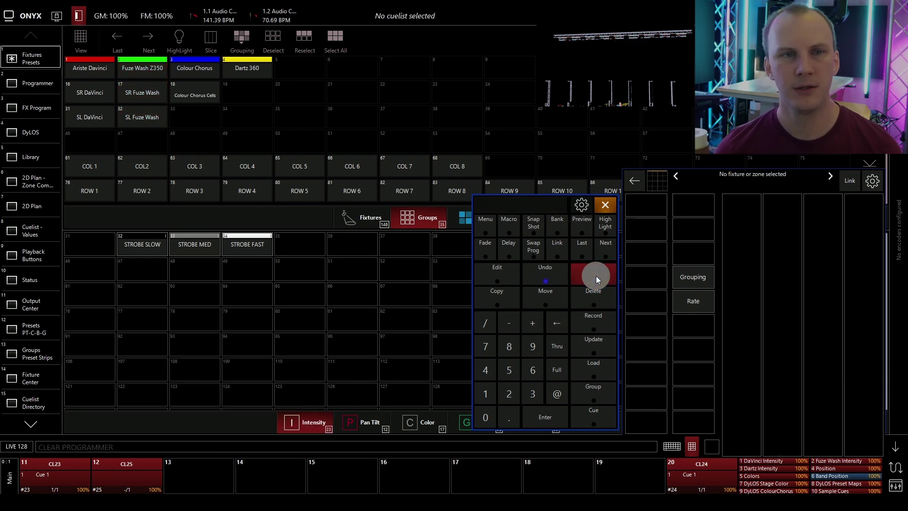
Bring the Fuze Wash Z350 group to full intensity and release cuelist CL24 on playback 20.
left_click(140, 77)
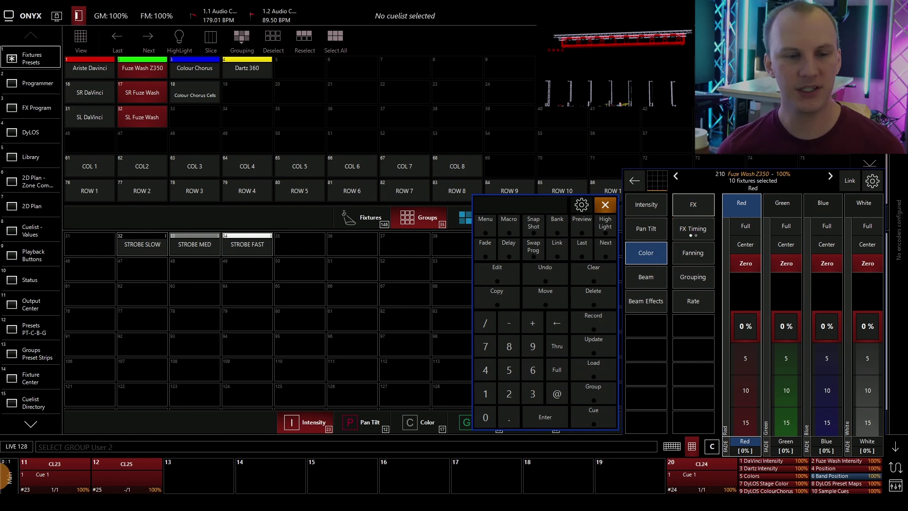
left_click(650, 204)
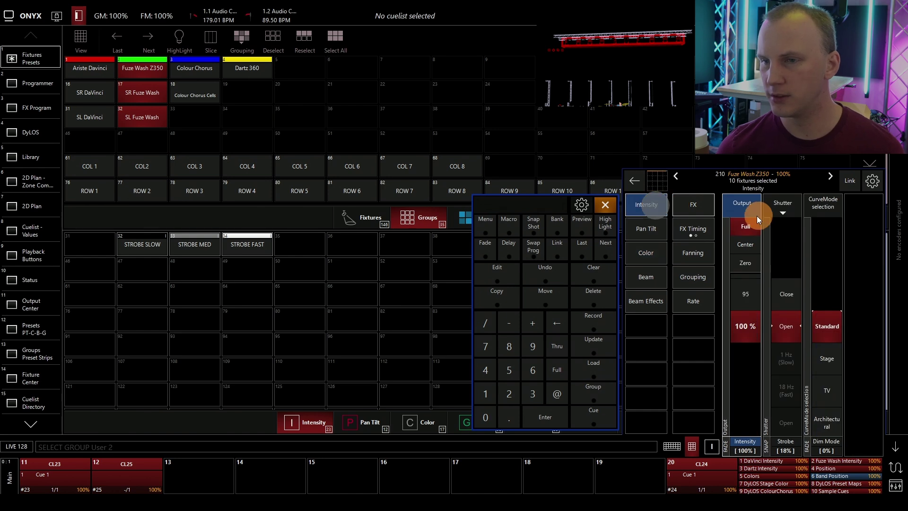
left_click(747, 227)
left_click(693, 473)
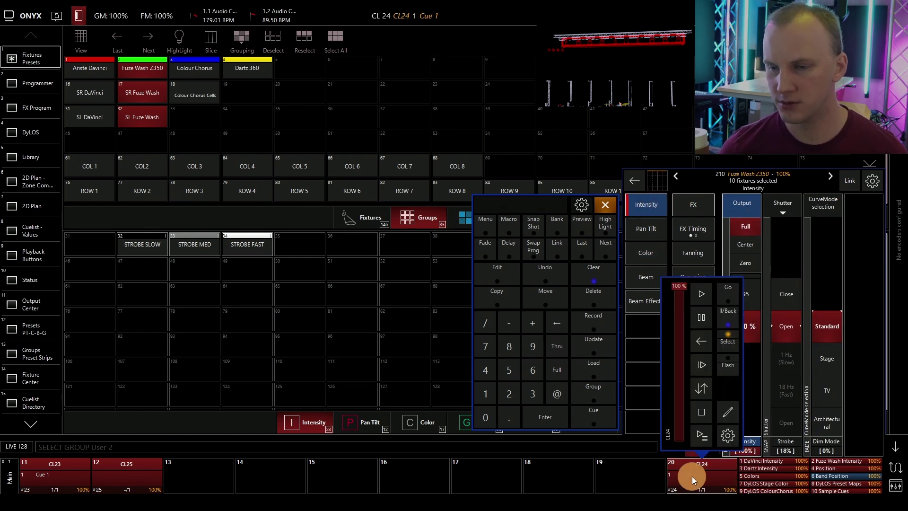
left_click(699, 416)
left_click(703, 481)
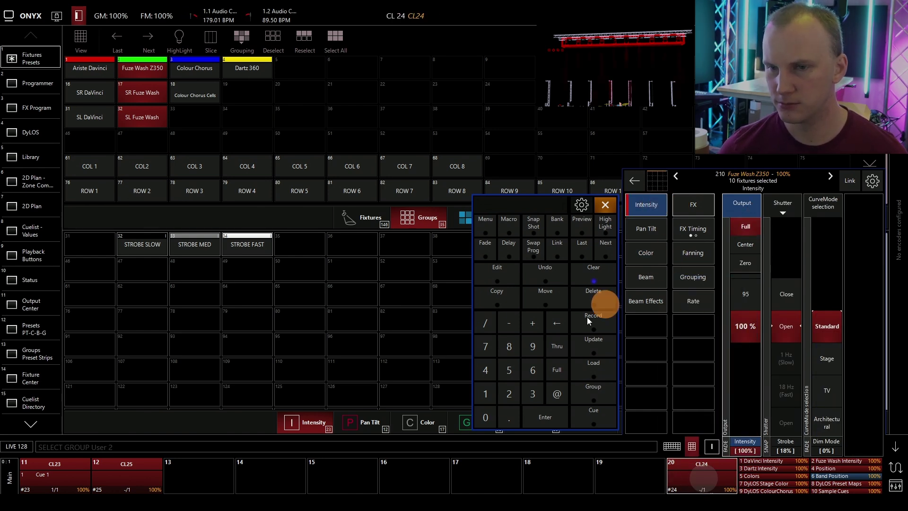
With the programmer cleared and cuelist CL23 released, reselect the Fuze Wash Z350 group and bring its intensity to full.
left_click(593, 266)
left_click(158, 70)
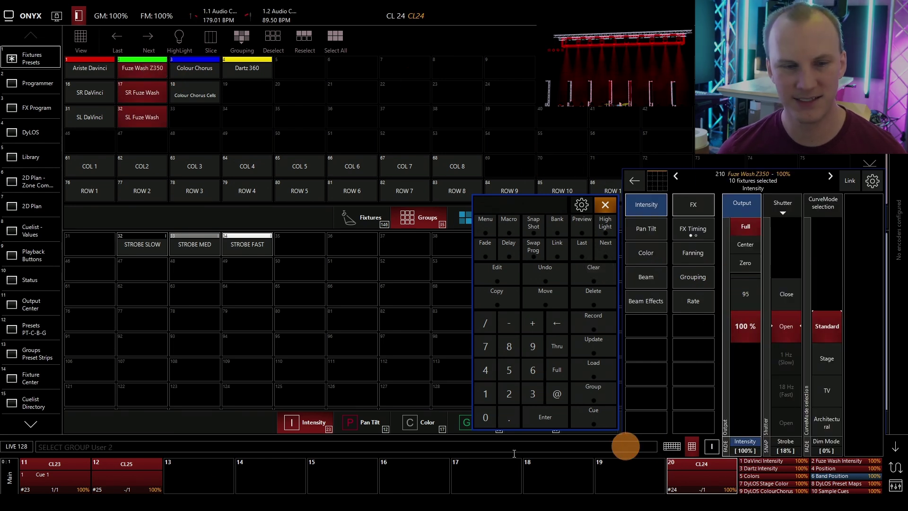
left_click_drag(85, 461, 237, 475)
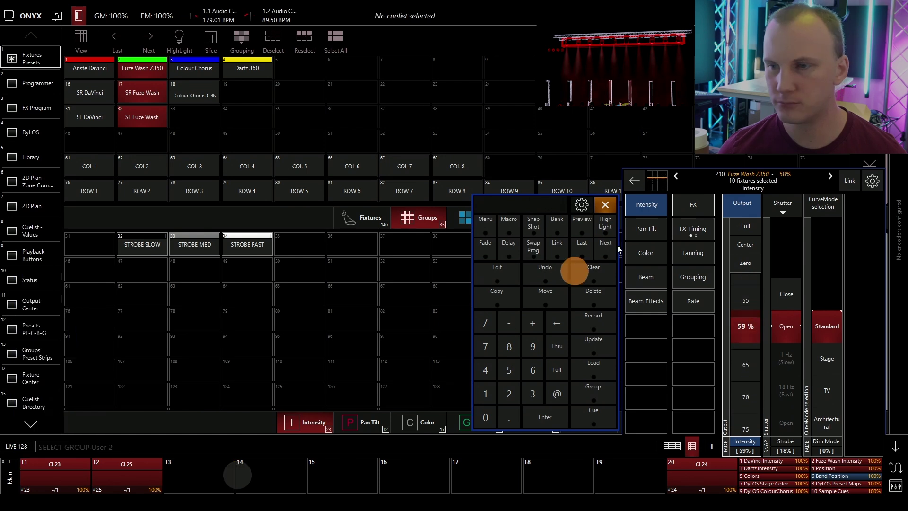
scroll(723, 329, "up", 10)
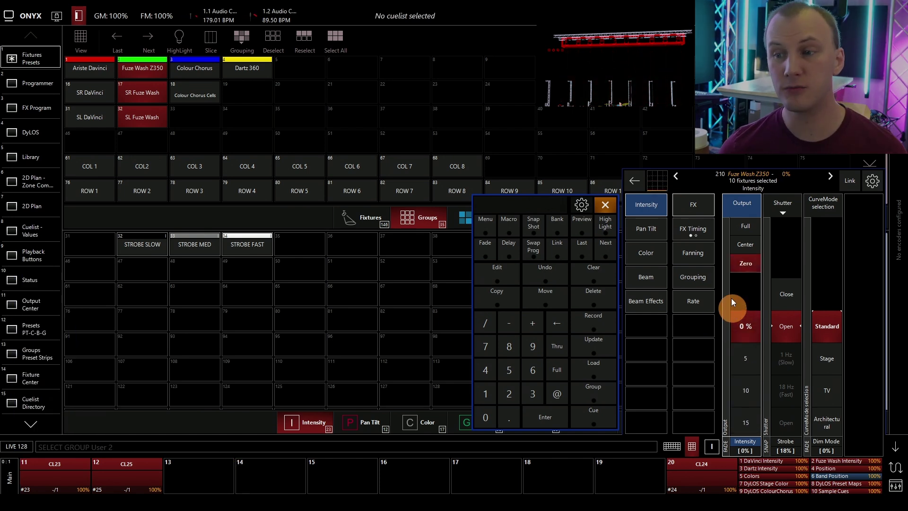
left_click(750, 226)
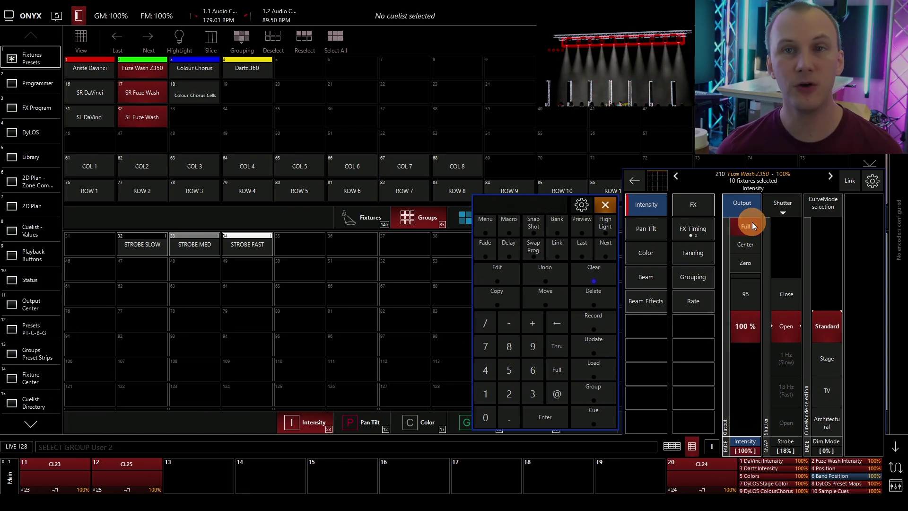
Set the Fuze Wash Z350 colours to red at full and green, blue and white at zero.
left_click(645, 231)
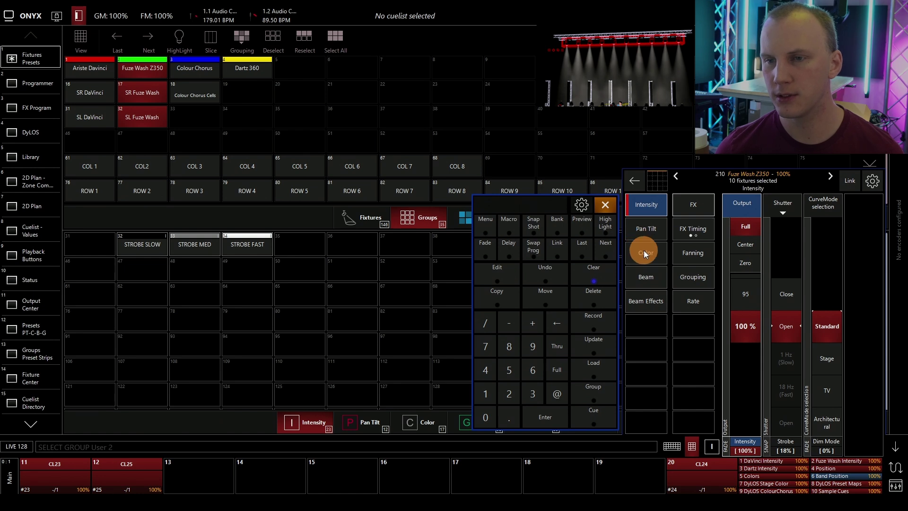
left_click(651, 254)
left_click(742, 232)
left_click(775, 261)
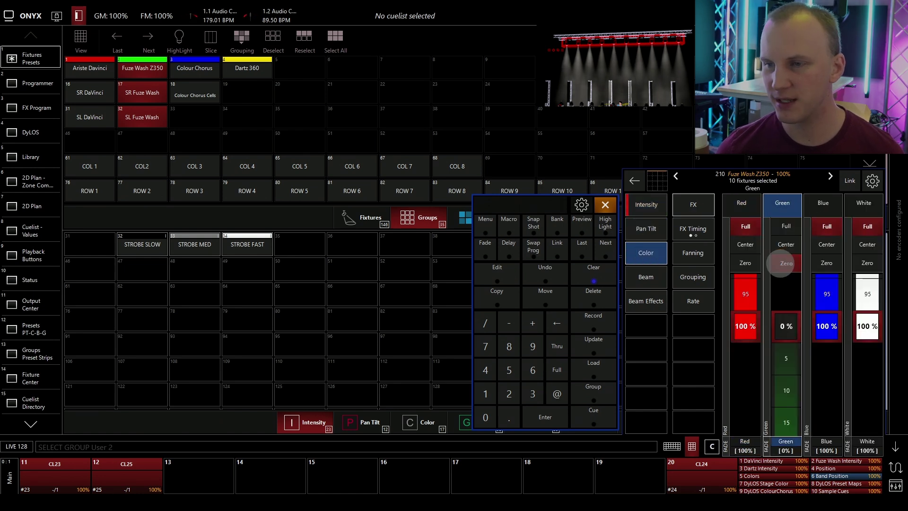
left_click(816, 263)
left_click(861, 263)
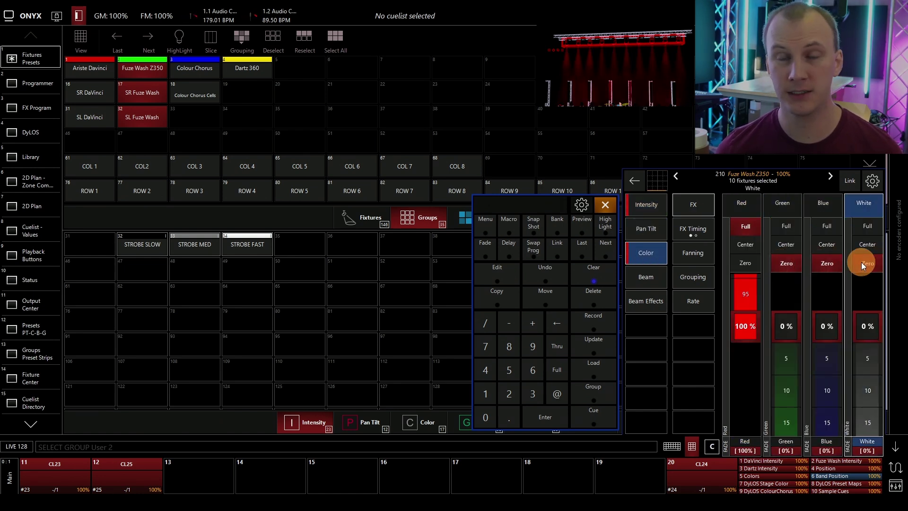
Set the colour fade time to 0 for the selected fixtures and check their values and timings in the programmer.
left_click(497, 232)
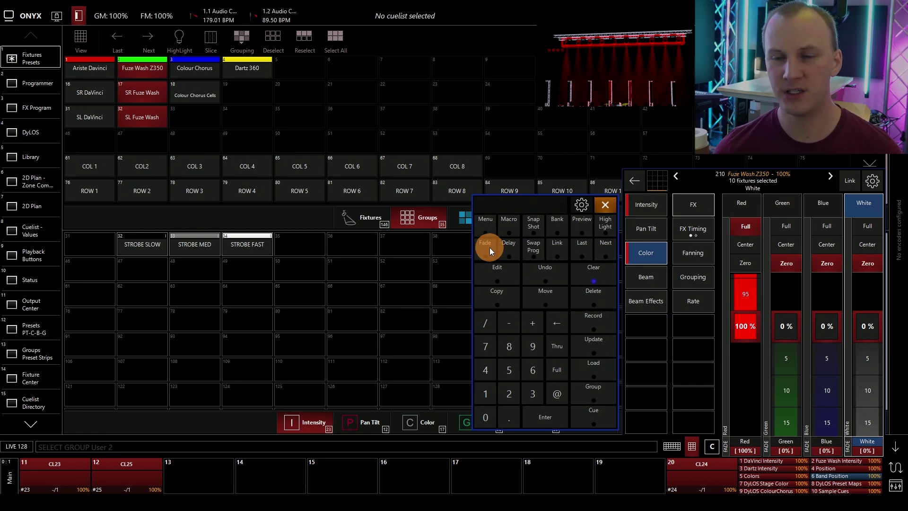
left_click(487, 247)
left_click(641, 252)
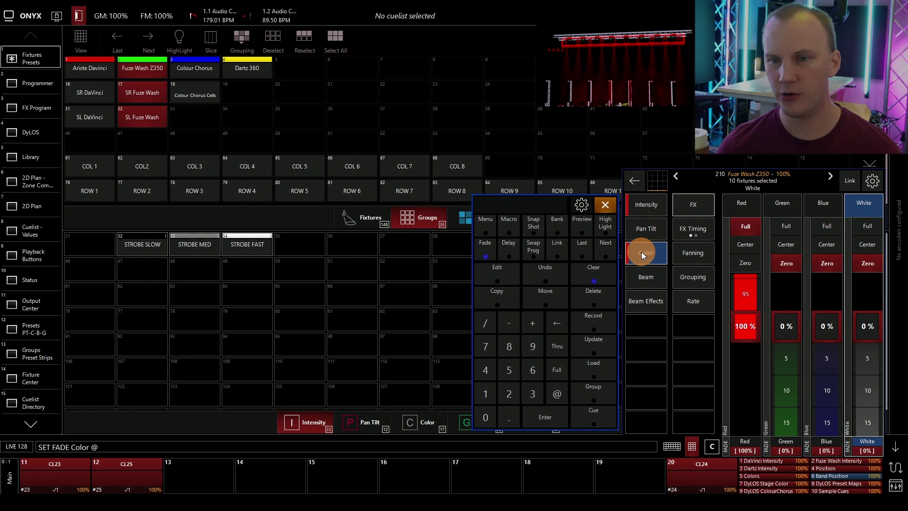
type("0")
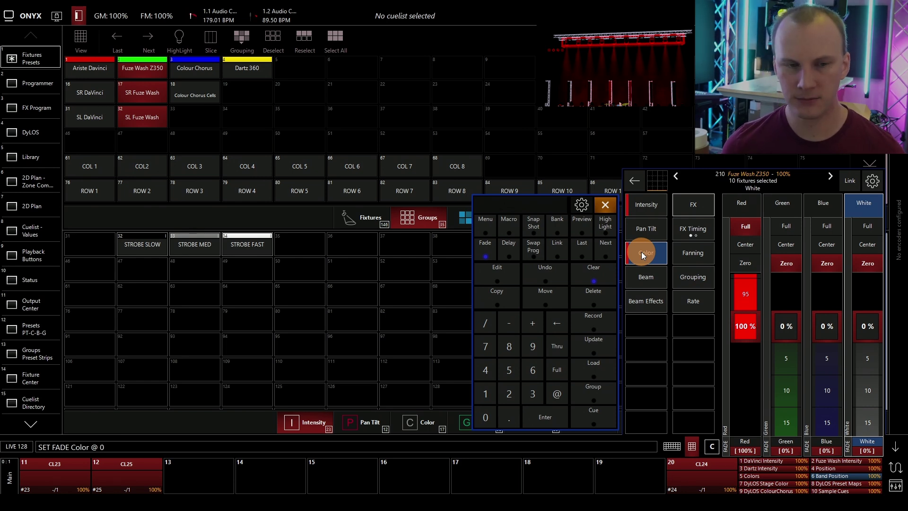
key("Return")
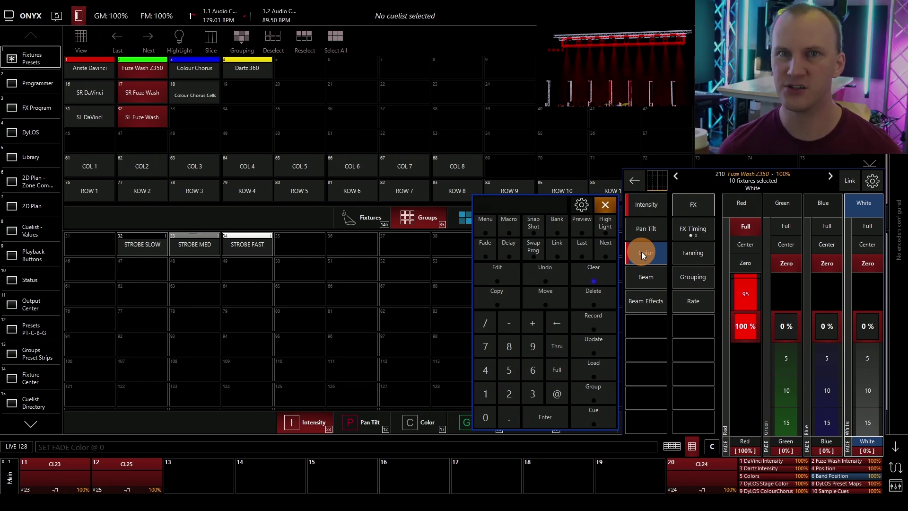
left_click(38, 91)
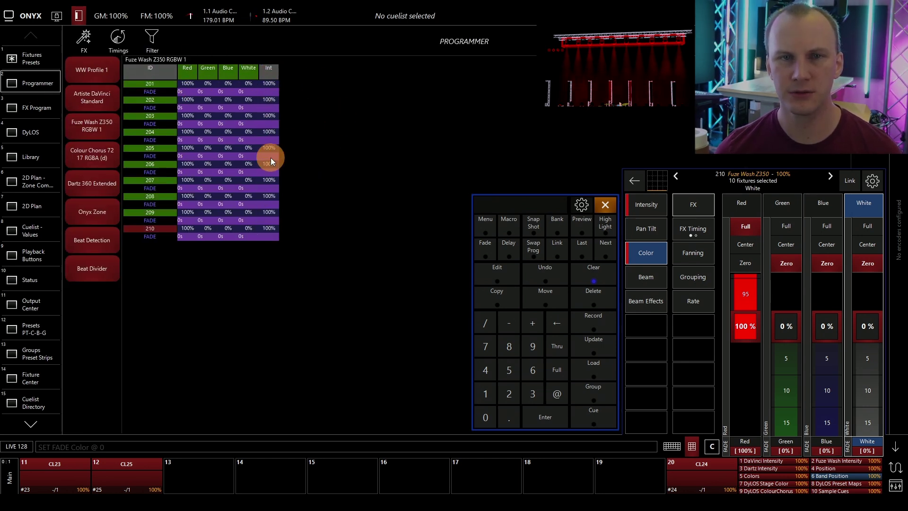
Record the programmer contents as a cue on playback 13 and clear the programmer.
left_click(609, 330)
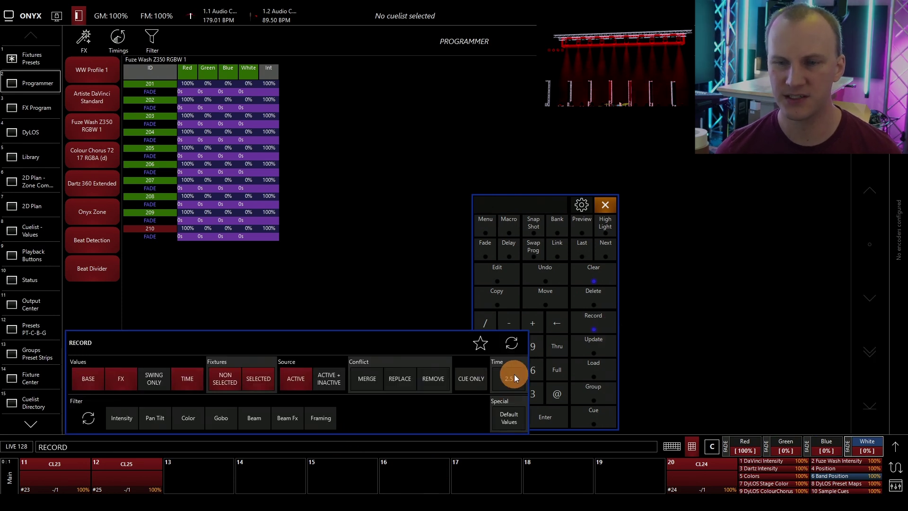
left_click(222, 479)
key("Return")
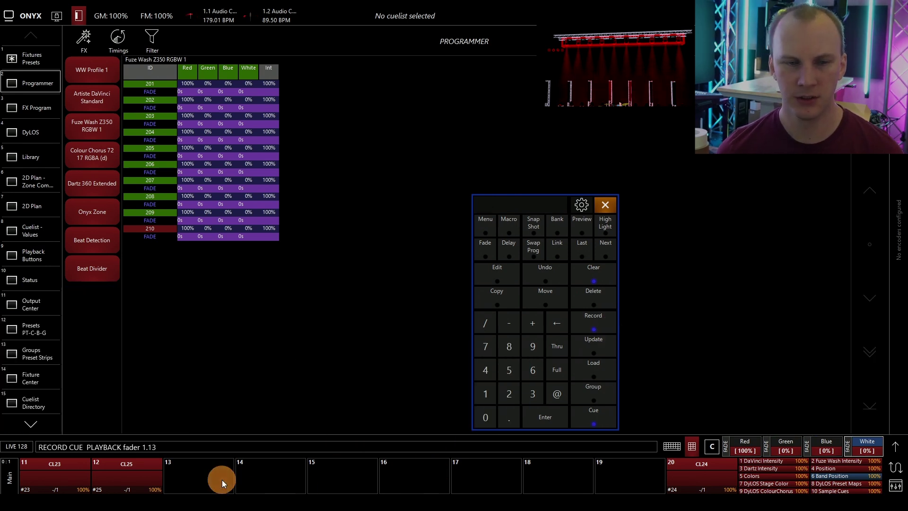
left_click(589, 272)
left_click(589, 271)
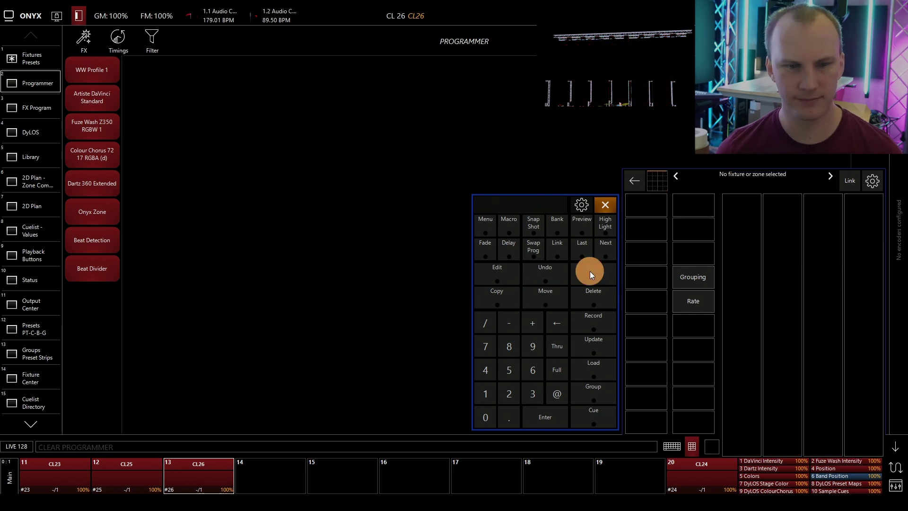
Start cue 1 of cuelist CL26 on playback 13 and close its playback controls.
left_click(198, 471)
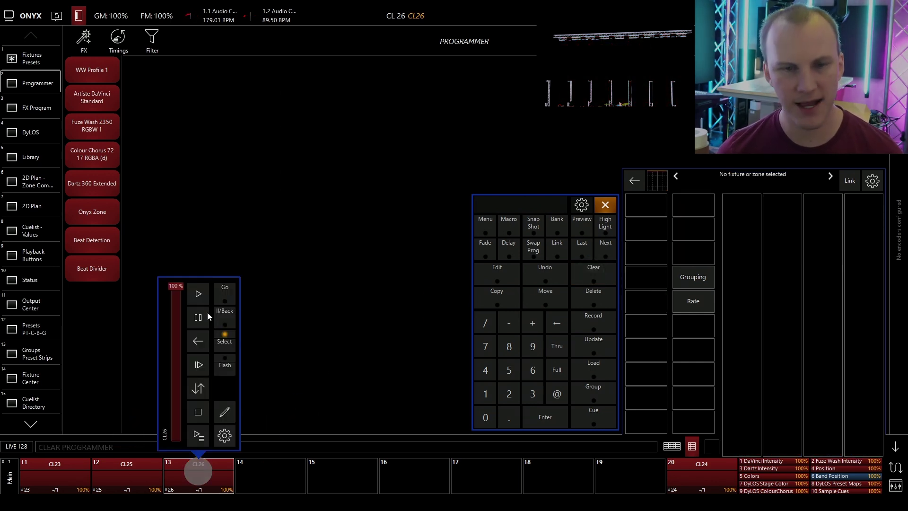
left_click(198, 293)
left_click(311, 227)
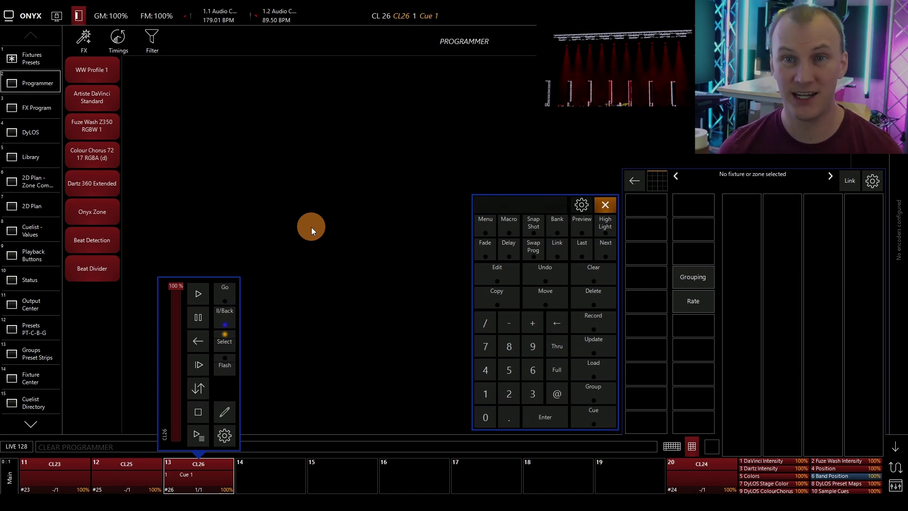
left_click(311, 227)
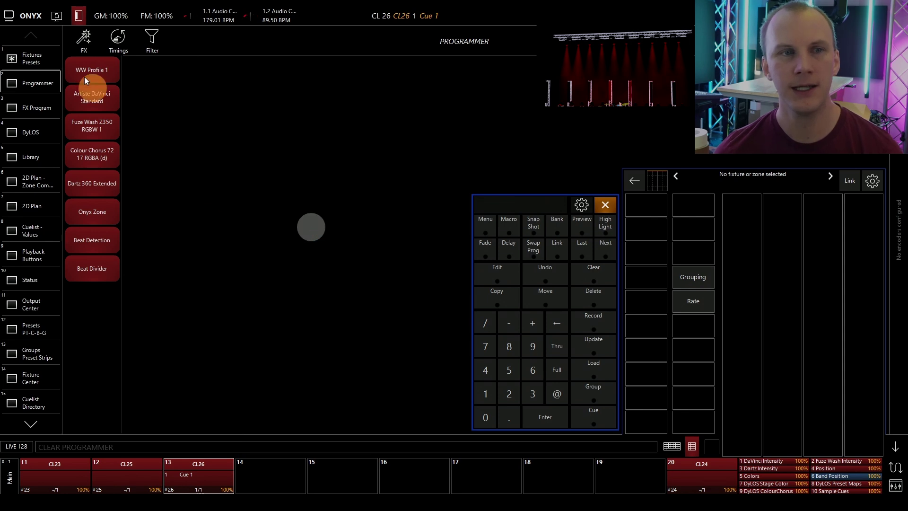
Return to the fixture groups and presets view and release cuelist CL26 on playback 13.
left_click(44, 66)
left_click(159, 94)
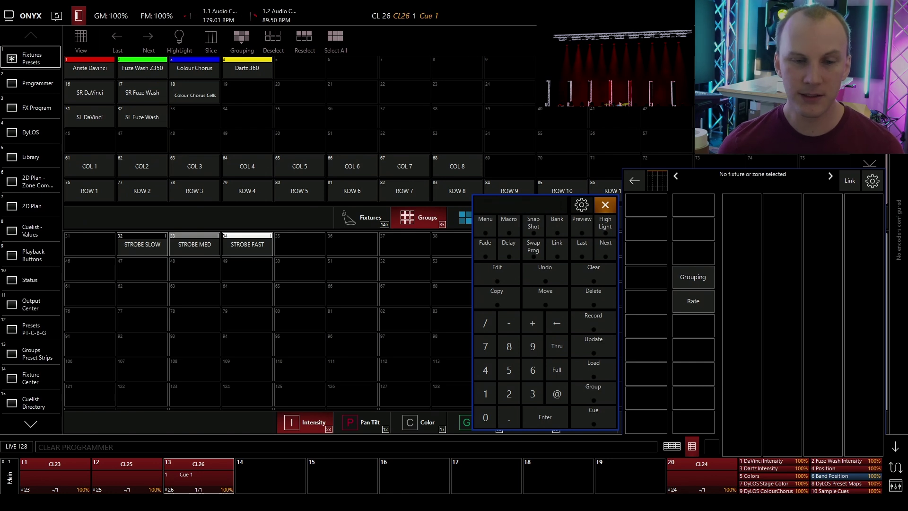
left_click(200, 473)
left_click(198, 412)
Start cue 1 of cuelist CL23 on playback 11 and close its playback controls.
left_click(75, 466)
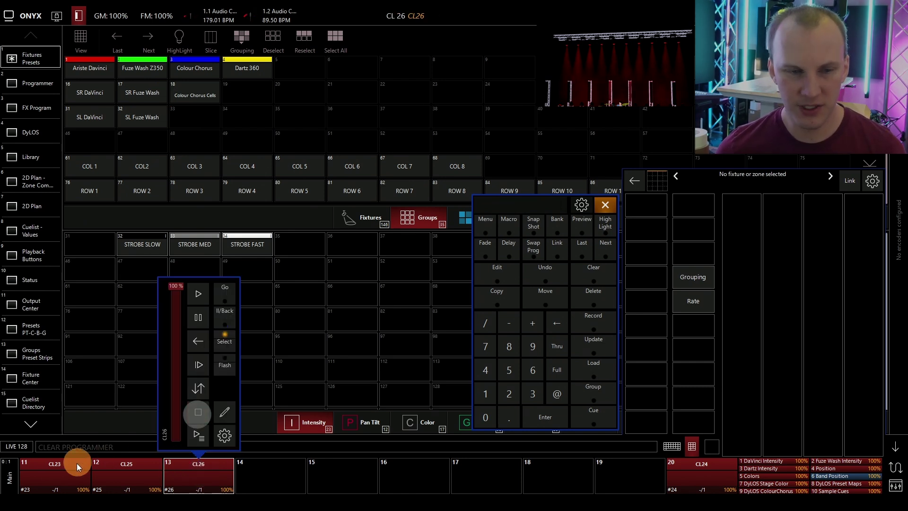
left_click(49, 300)
left_click(237, 294)
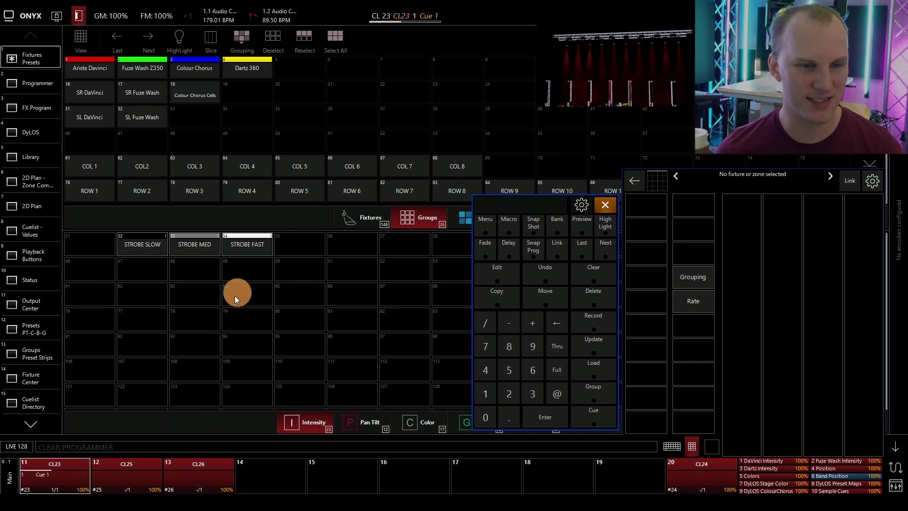
left_click(133, 424)
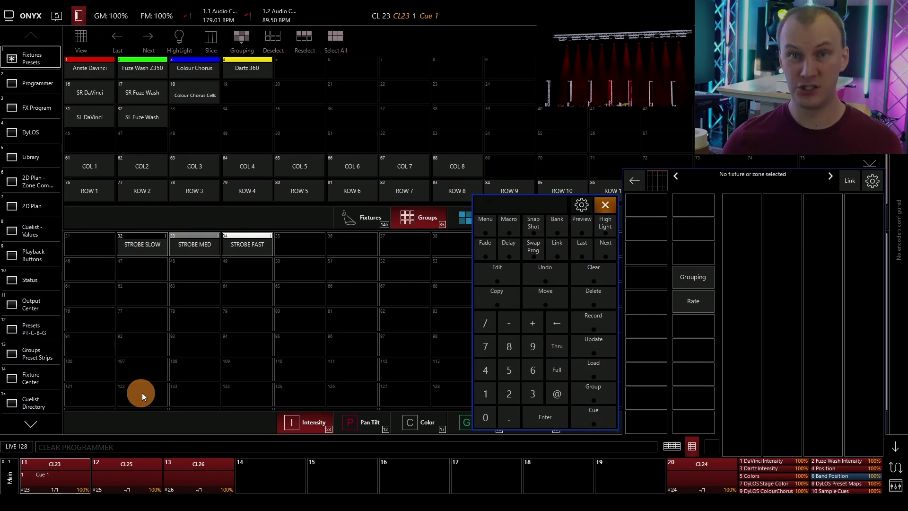